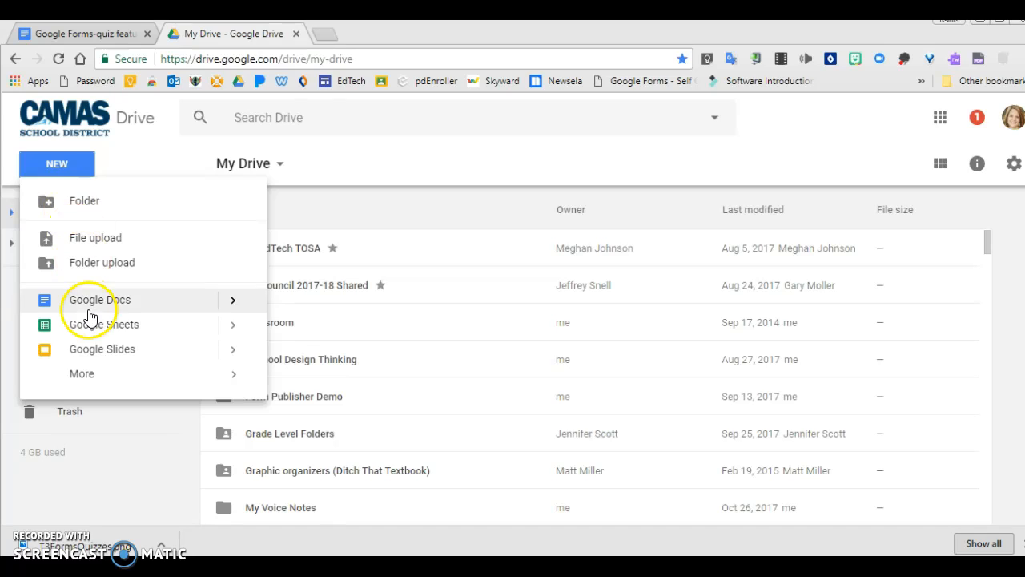
Create a new blank Google Form from the Drive
mouse_move(94, 378)
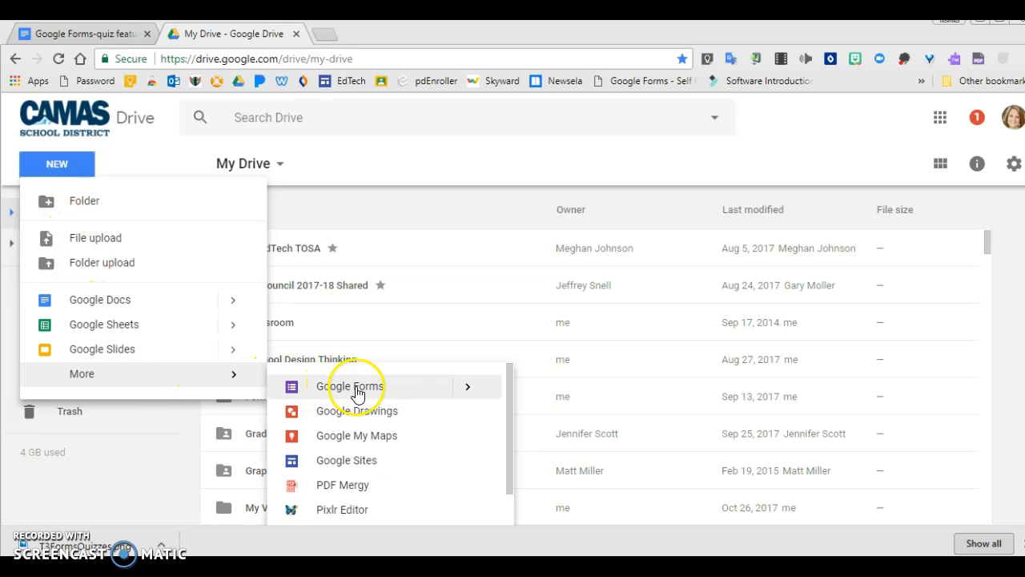
left_click(469, 390)
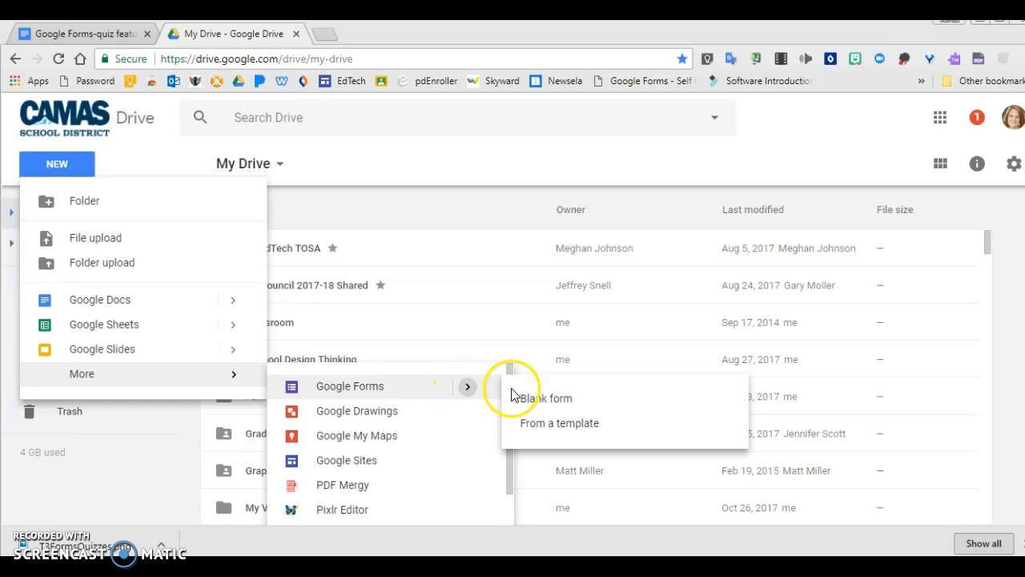
left_click(535, 400)
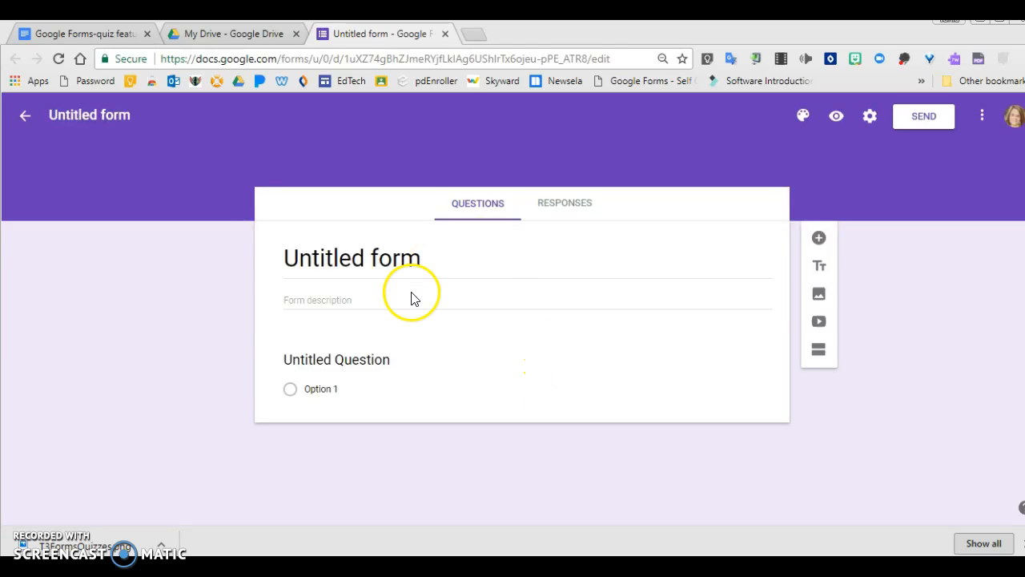
Name the form title and file "T3 Practice quiz" and clear the stray "T#" text from the first question
left_click(362, 263)
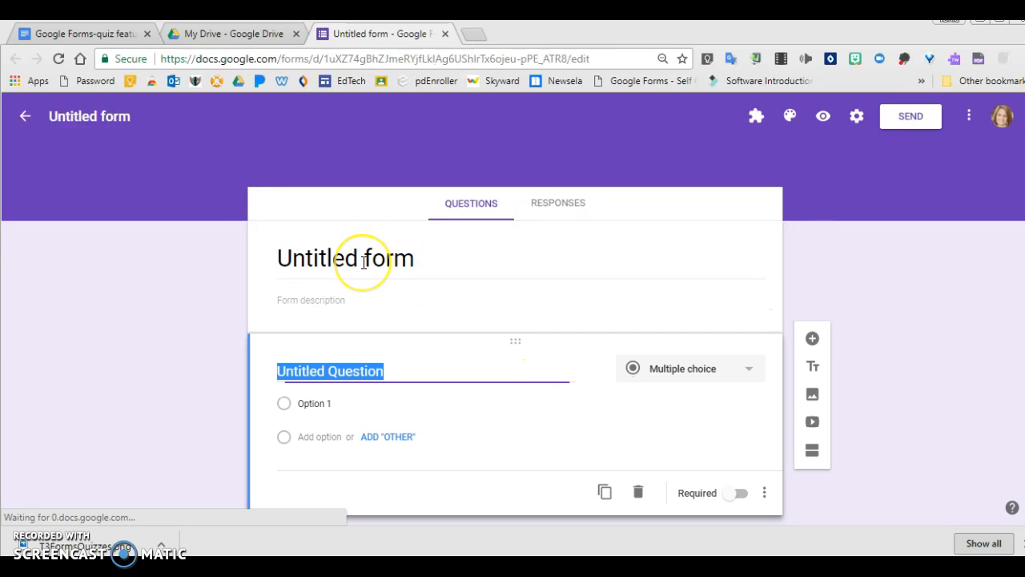
type("T#")
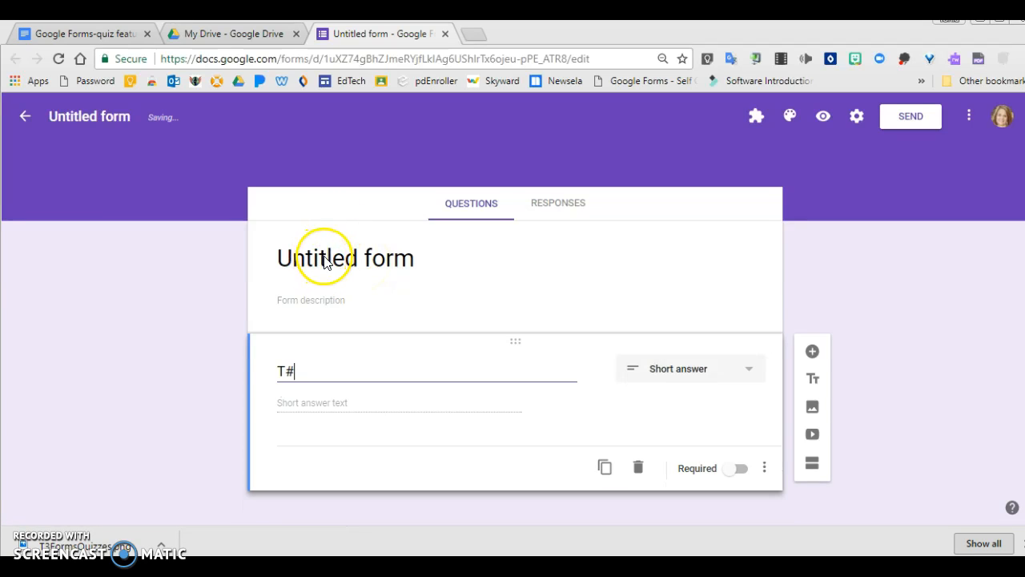
left_click(323, 257)
type("T")
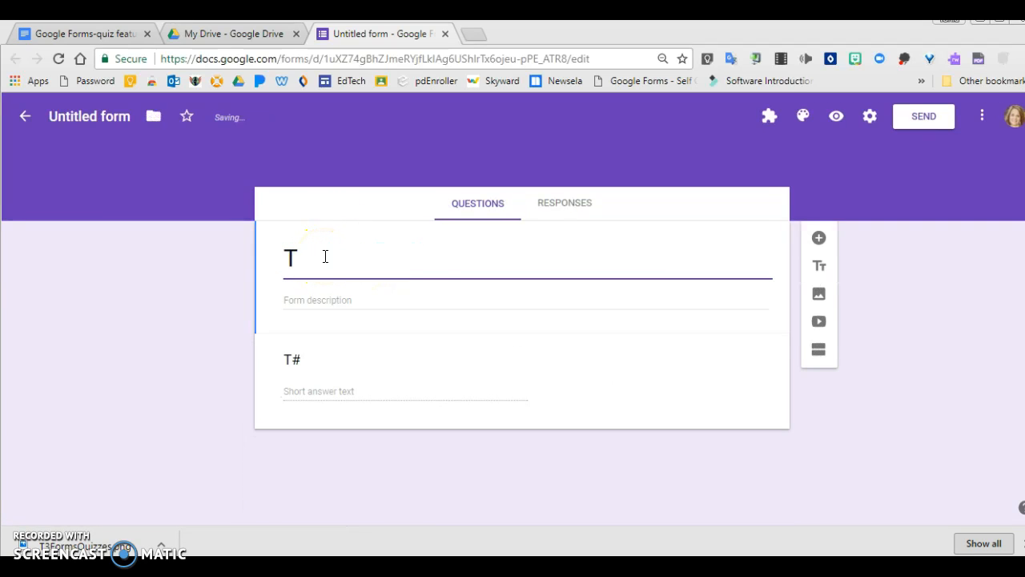
type("3 Practice quiz")
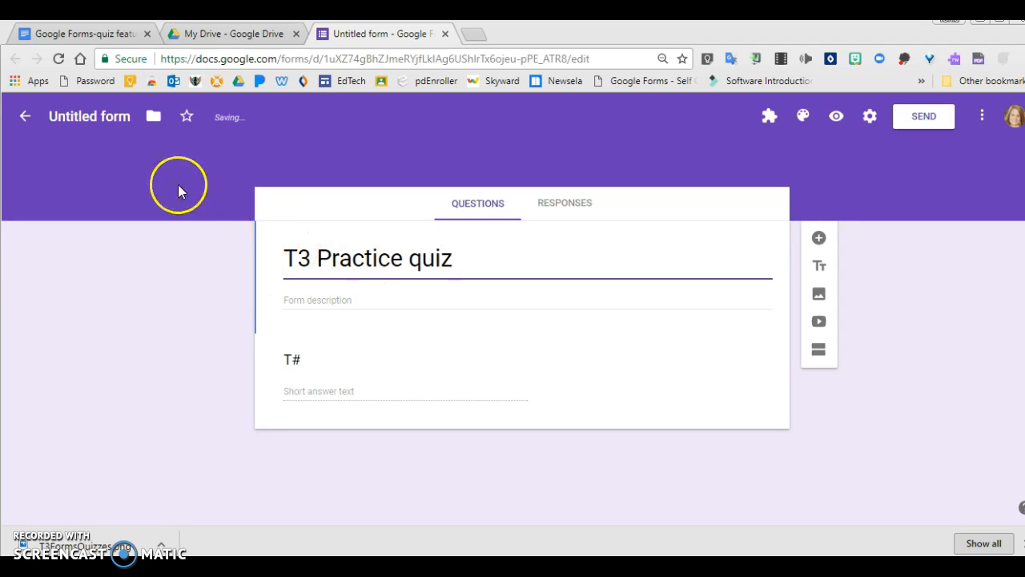
left_click(109, 119)
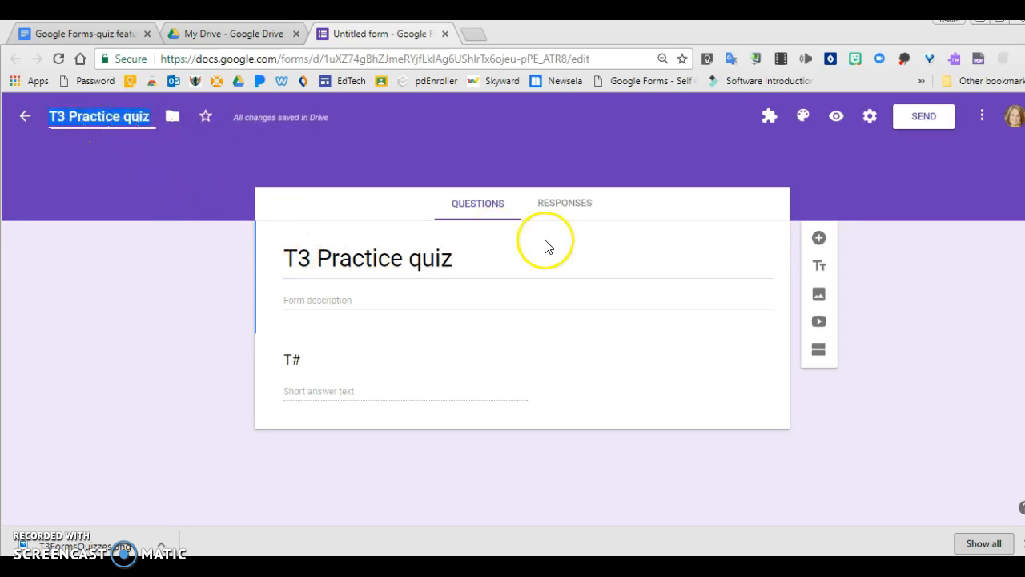
left_click(346, 362)
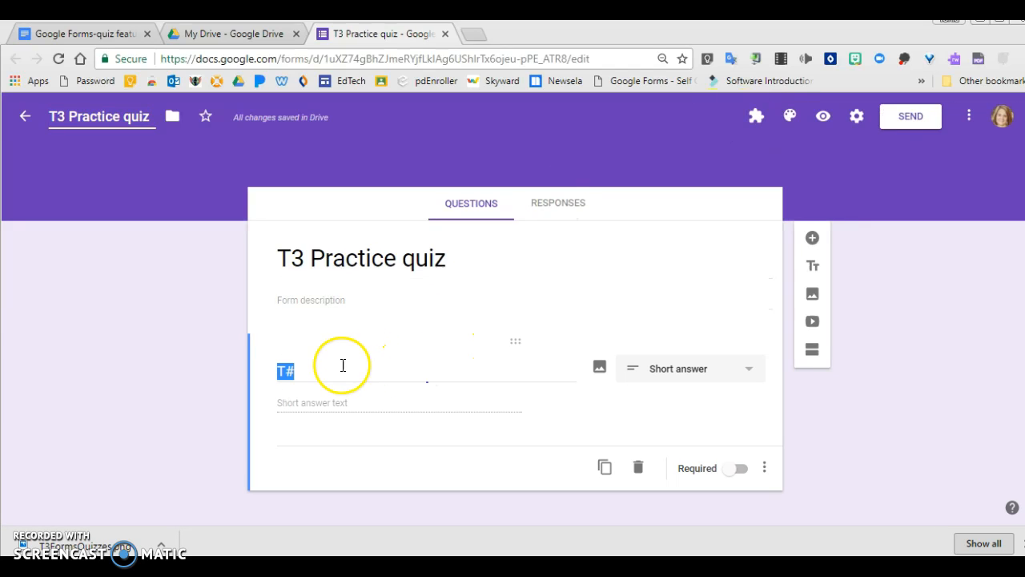
key("BackSpace")
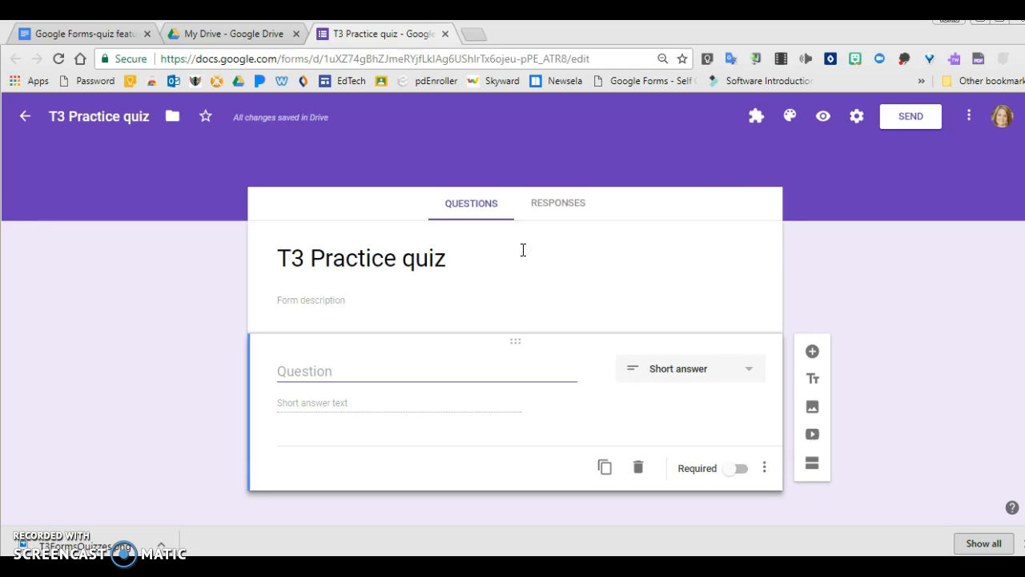
Enable collecting email addresses in the form's general settings
left_click(854, 117)
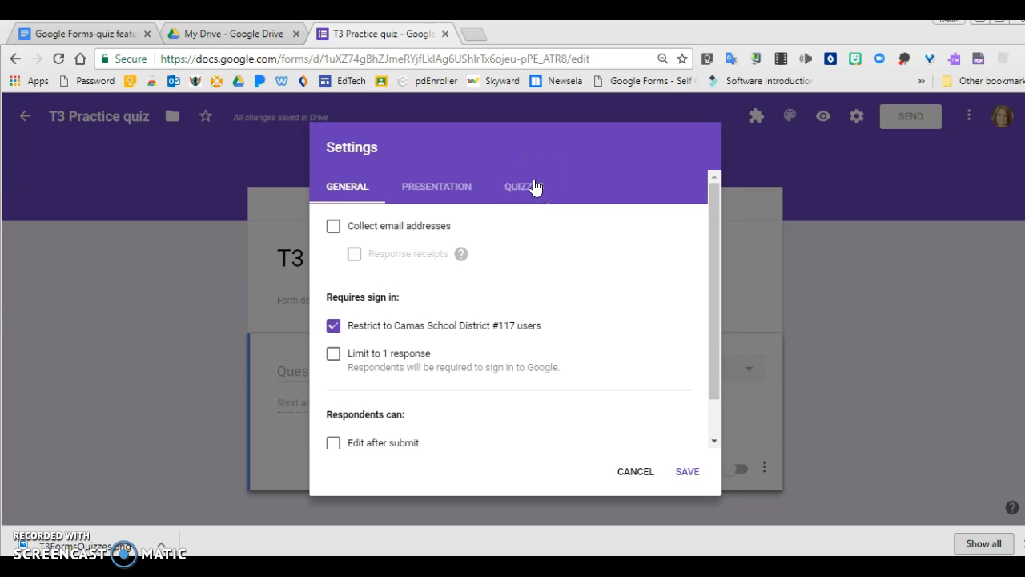
left_click(333, 228)
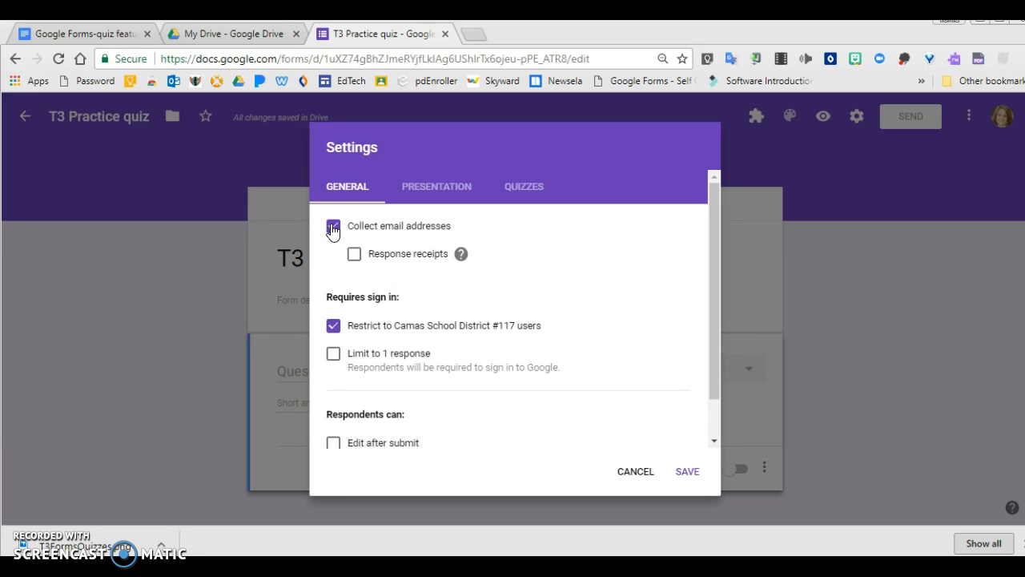
scroll(365, 319, "down", 1)
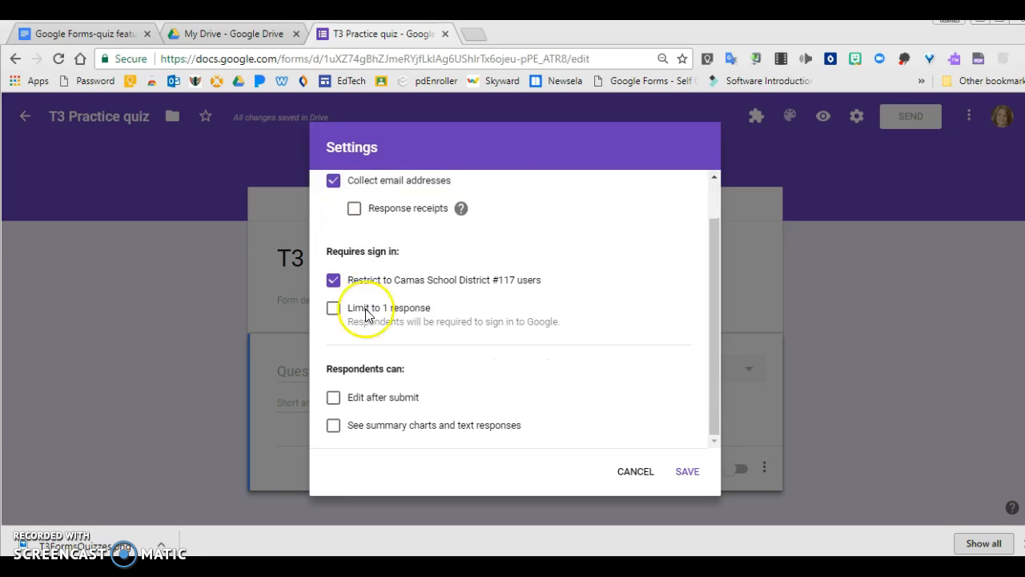
scroll(356, 350, "up", 1)
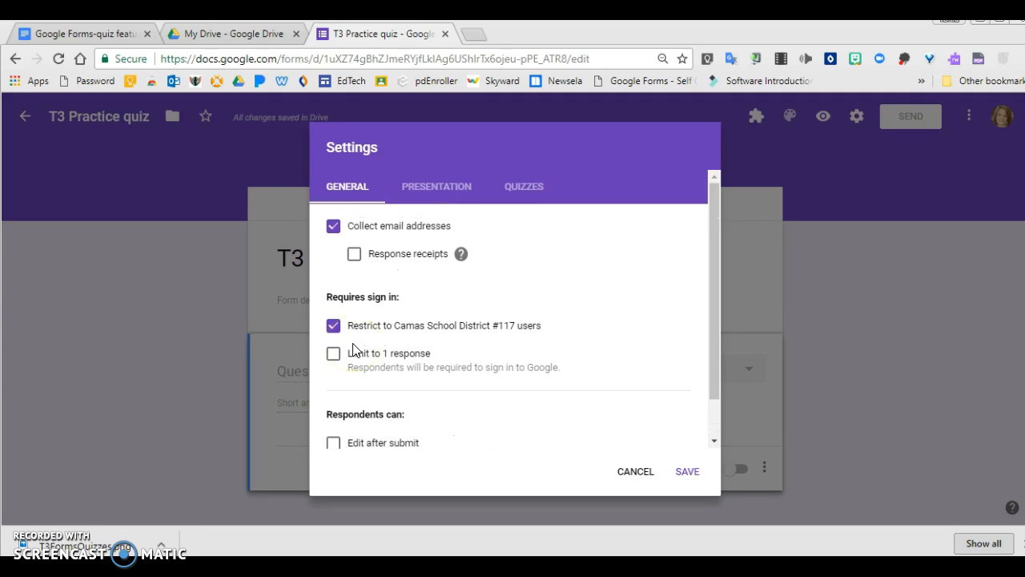
Make the form a quiz, review the grade release and respondent options, and save the settings
left_click(524, 188)
left_click(341, 228)
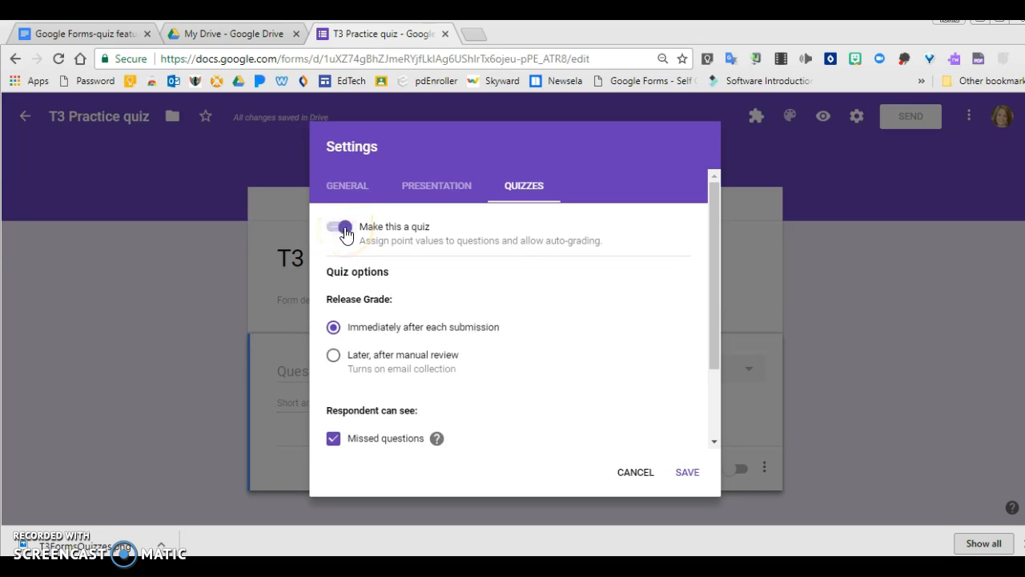
scroll(414, 255, "down", 3)
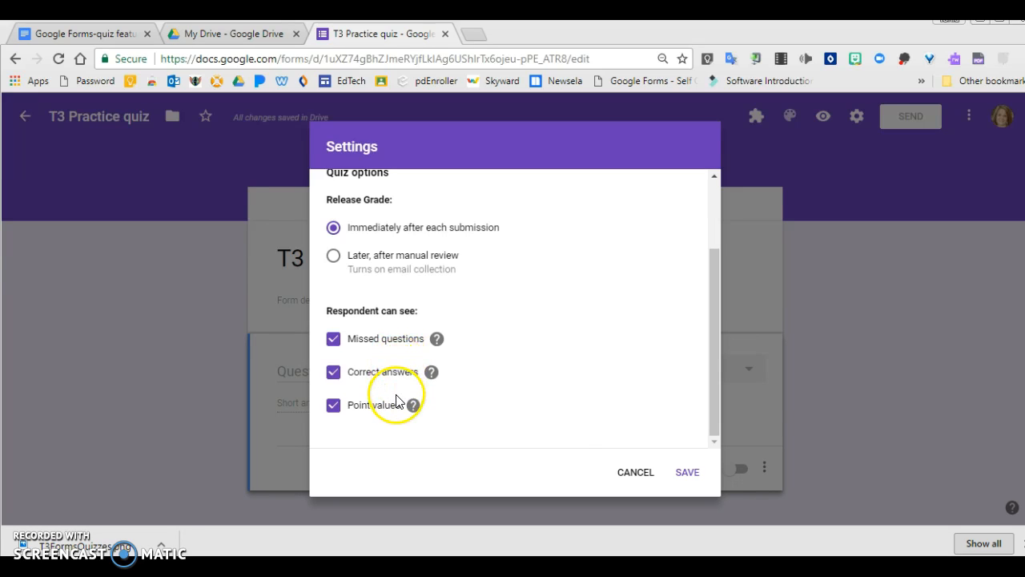
scroll(616, 374, "up", 1)
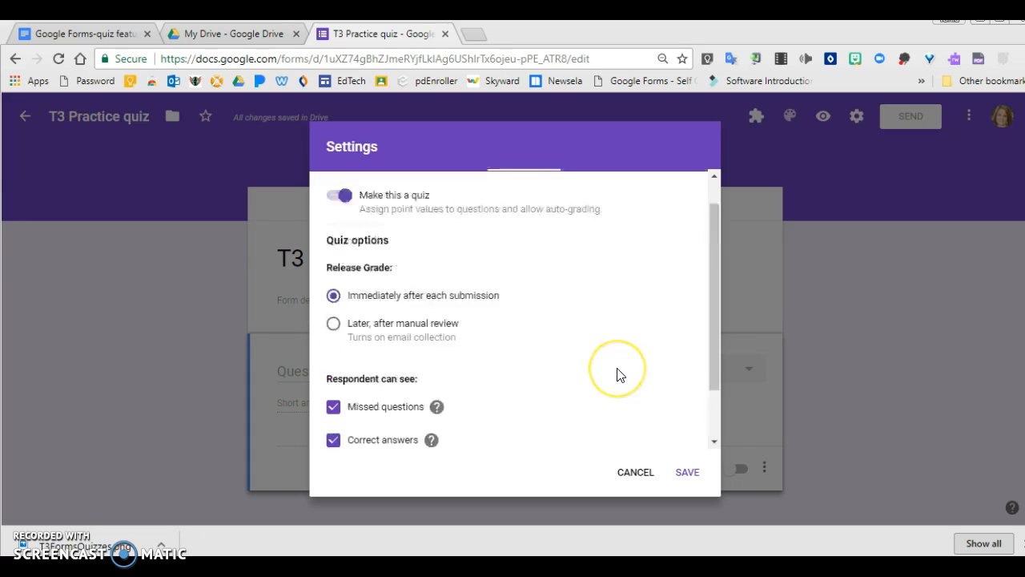
scroll(616, 374, "up", 1)
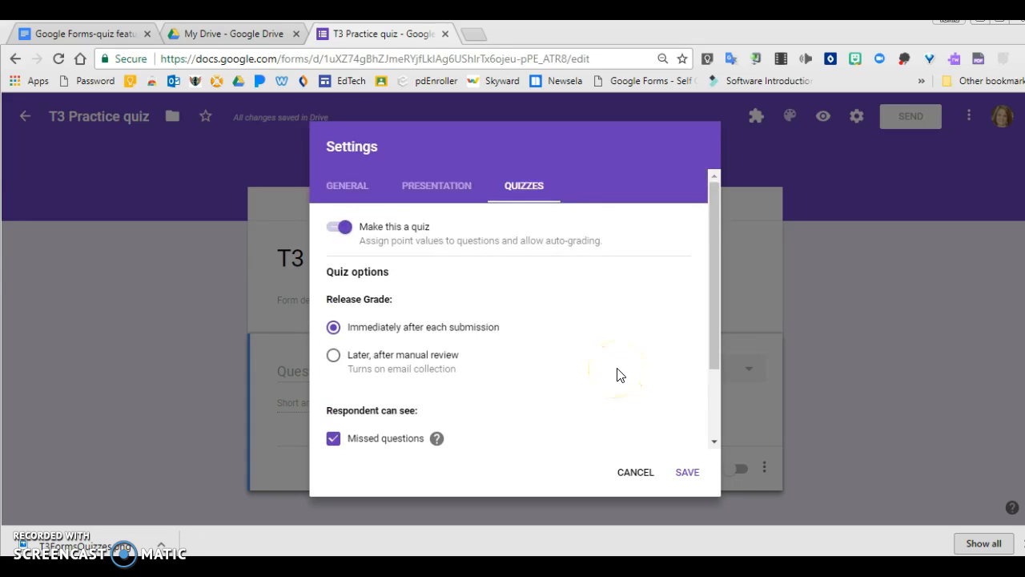
left_click(687, 474)
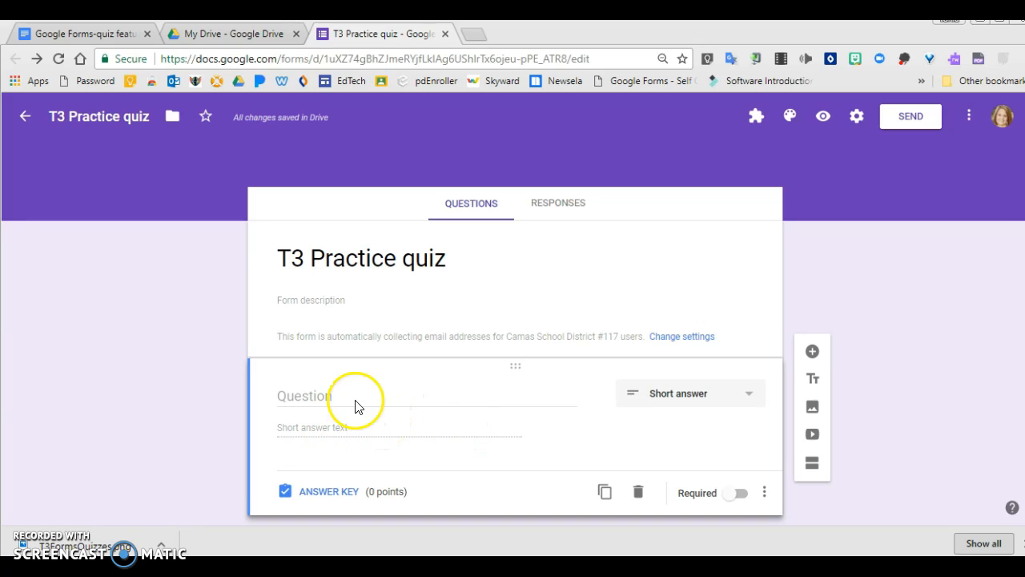
Enter "What time does school start?" as the first question and set its type to Multiple choice
scroll(370, 374, "down", 1)
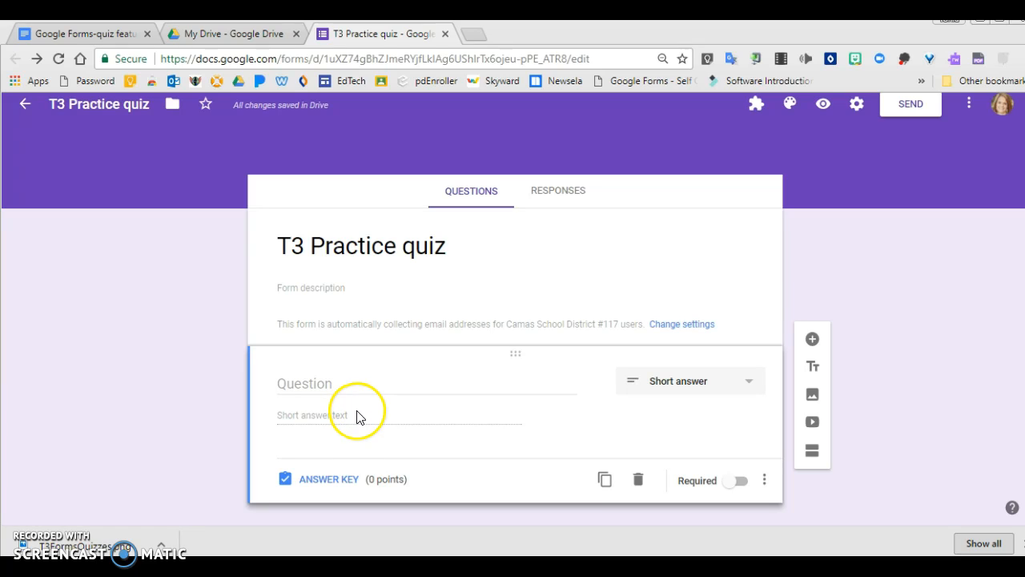
left_click(344, 381)
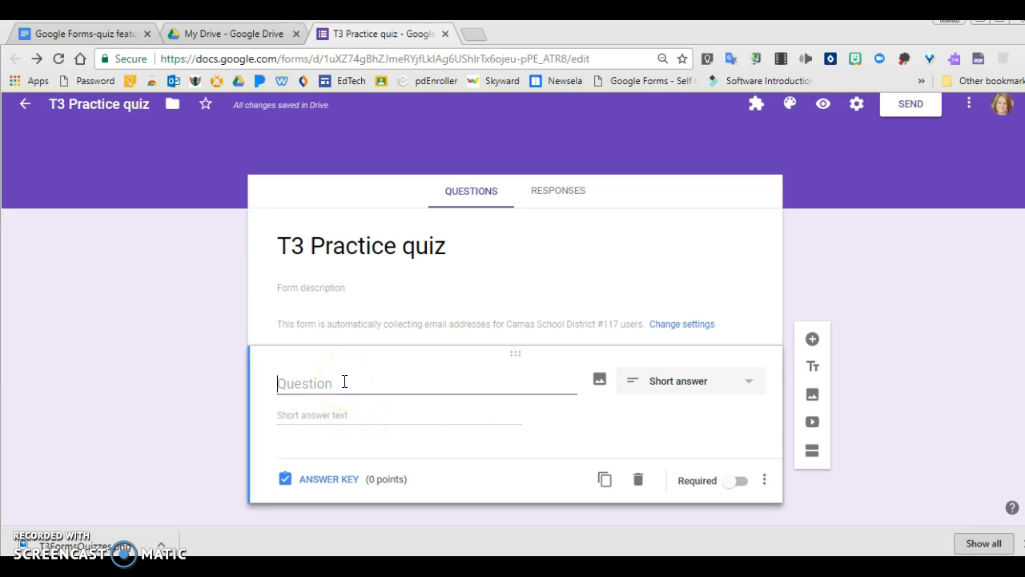
type("What time does school start?")
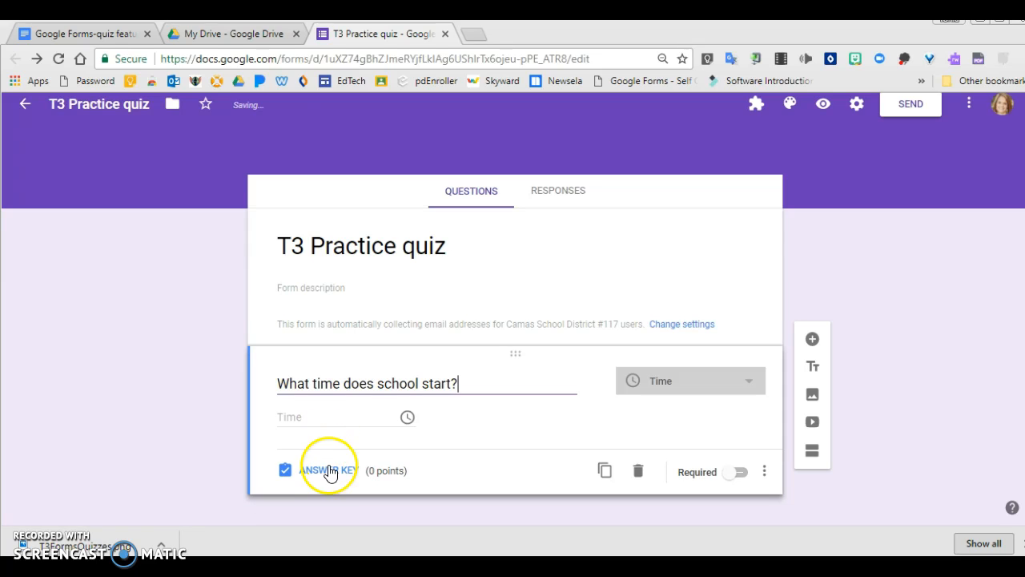
left_click(752, 391)
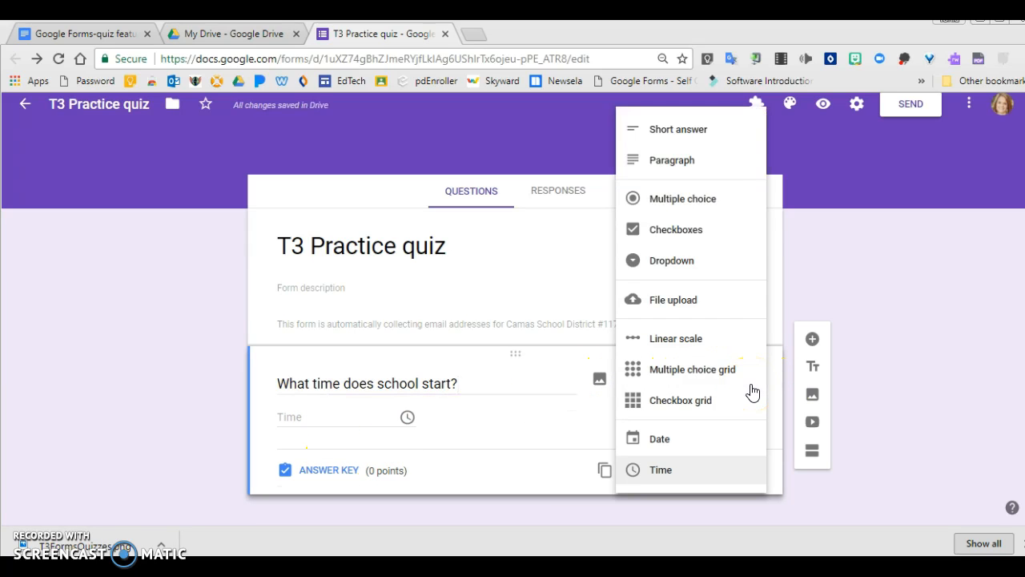
left_click(700, 205)
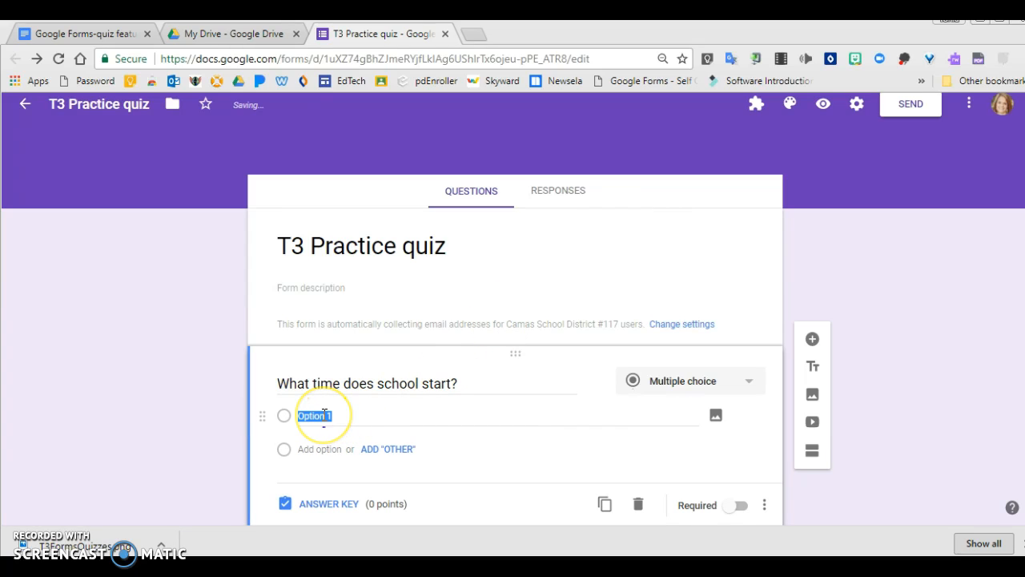
Give the school start question the answer options 7:30, 7:45 and 8:00
left_click(312, 449)
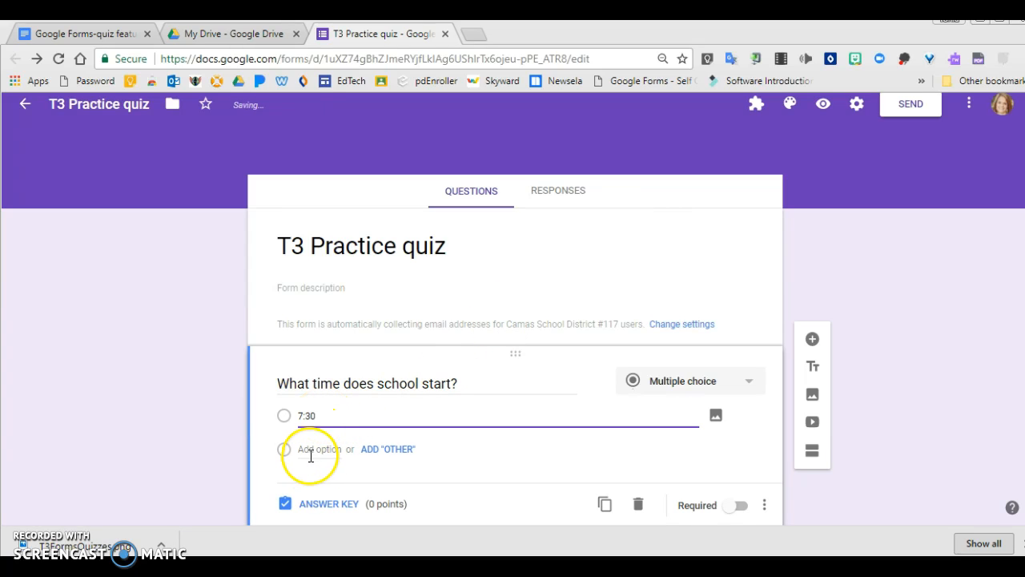
type("7:45")
left_click(318, 482)
type("8:00")
Mark 8:00 as the correct answer in the school start question's answer key and assign it 1 point
scroll(440, 456, "down", 2)
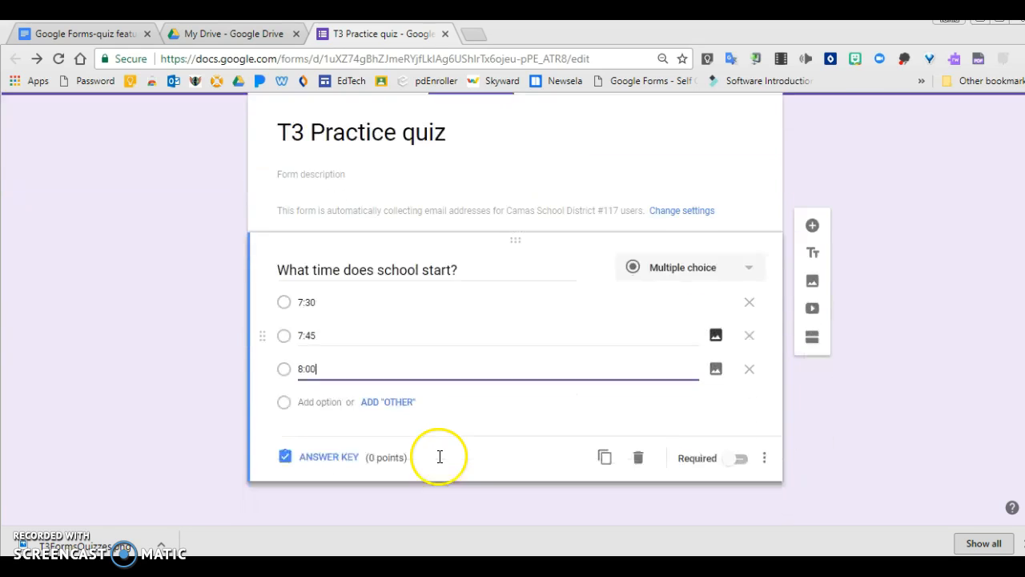
left_click(342, 457)
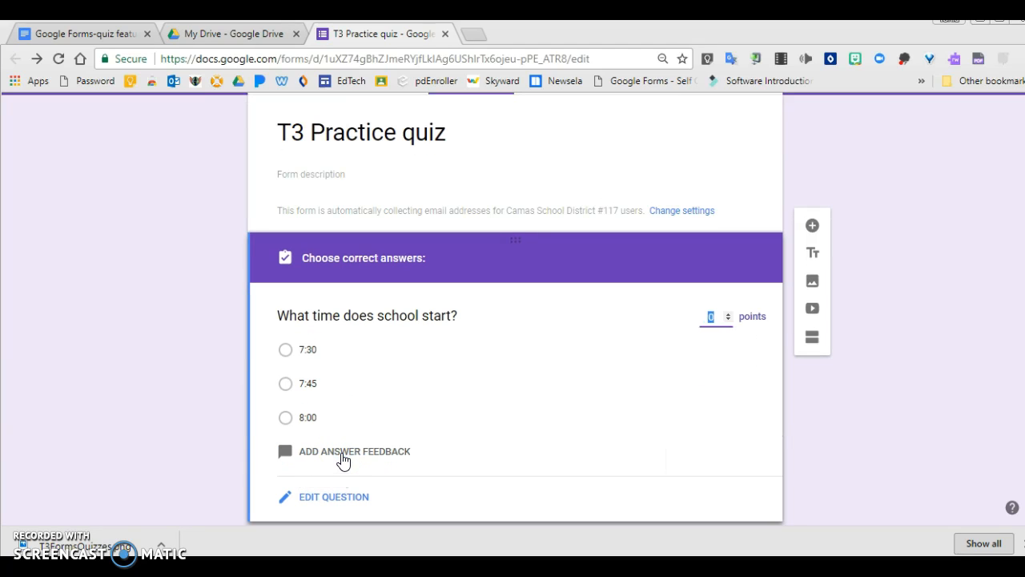
left_click(286, 416)
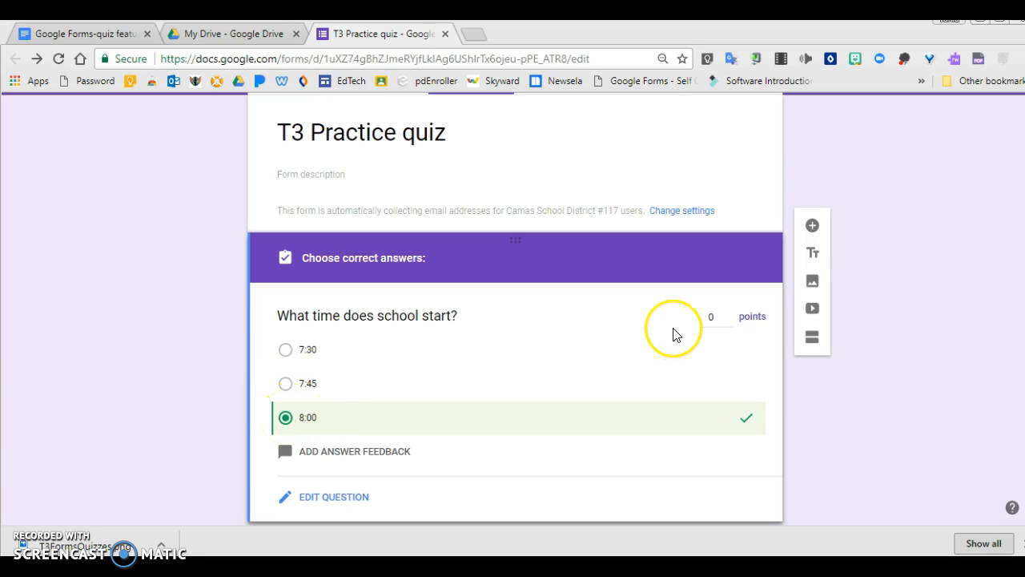
left_click(728, 314)
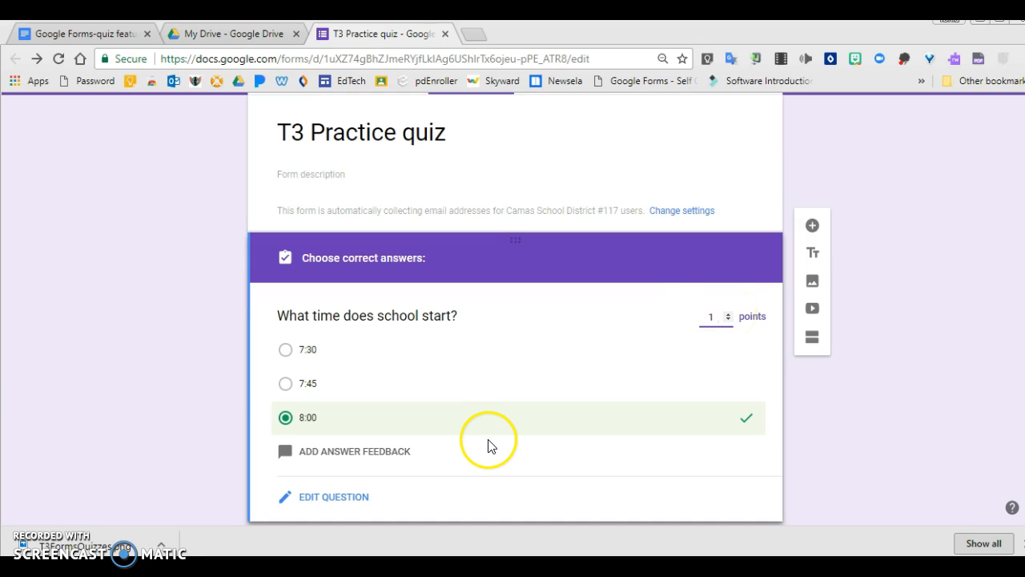
Add a second question of type Checkboxes with the text "What time does school end?"
left_click(813, 225)
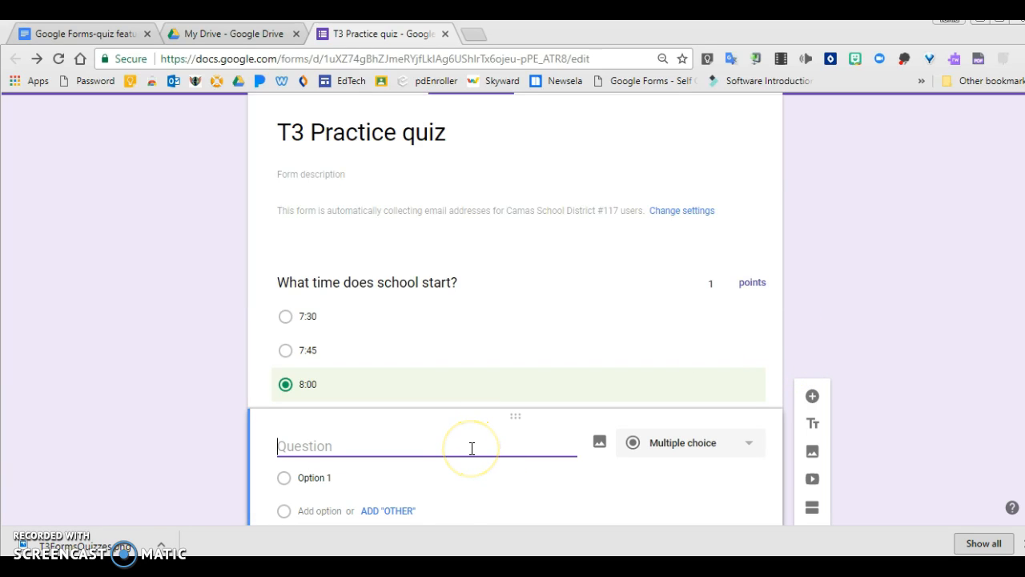
left_click(704, 443)
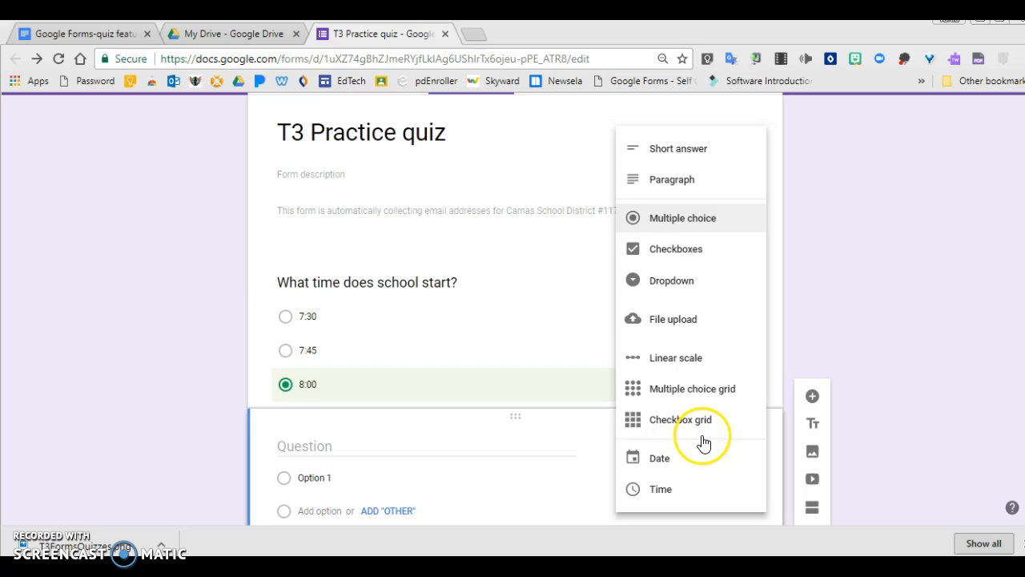
left_click(687, 248)
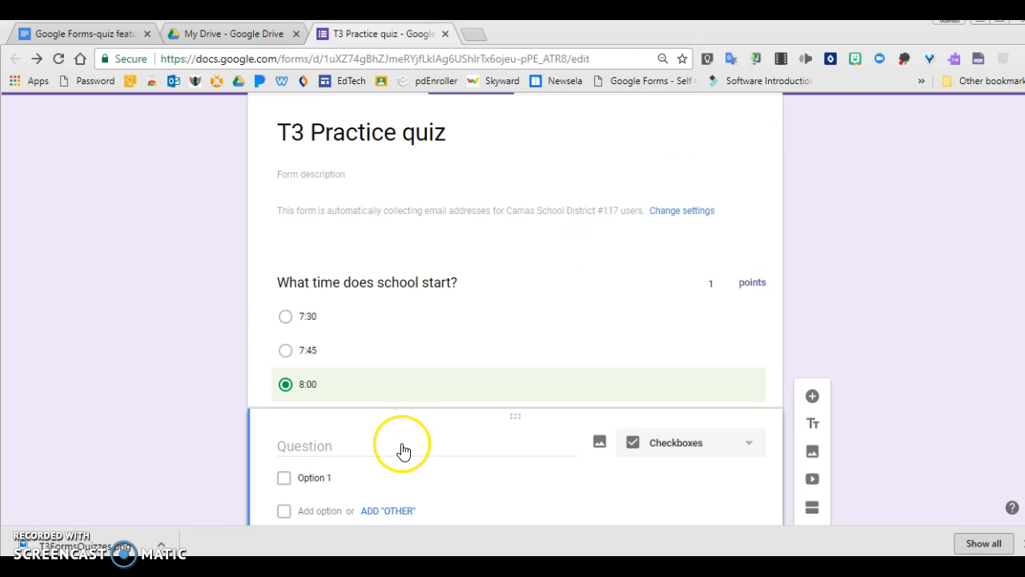
left_click(337, 450)
type("What time does school")
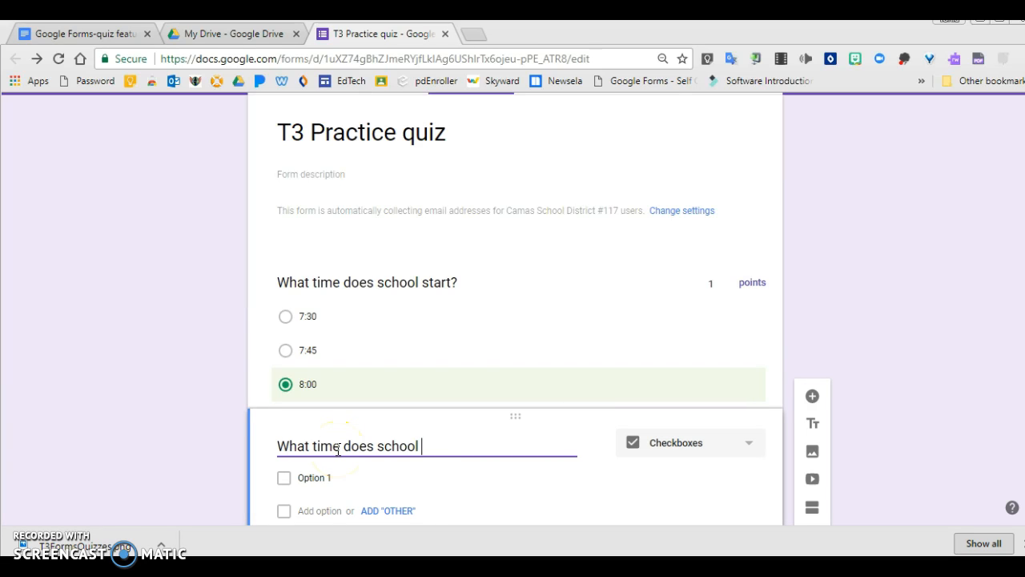
Give the school end question the answer options 2:45, 3:00 and 3:15
scroll(378, 440, "down", 2)
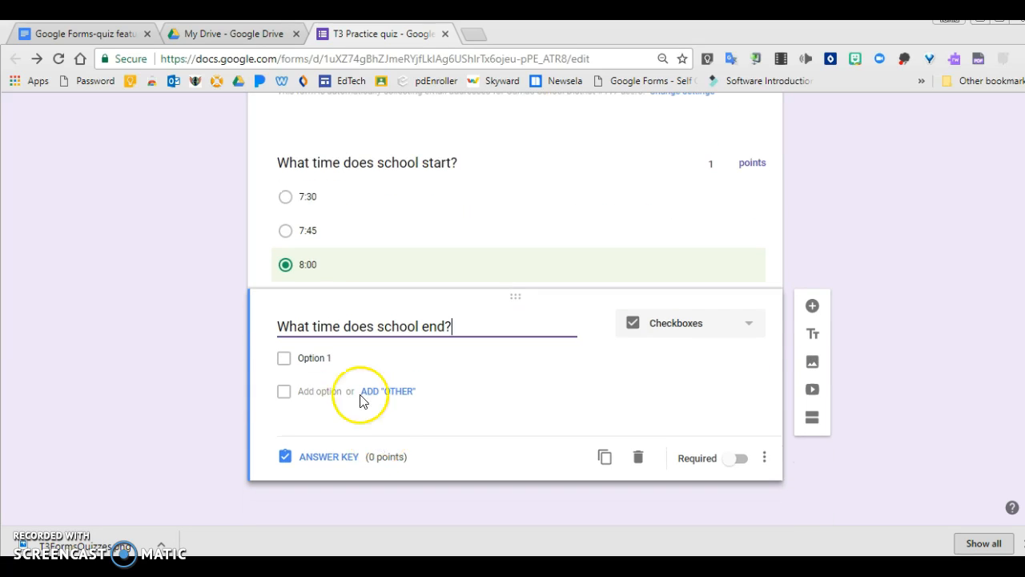
left_click(319, 365)
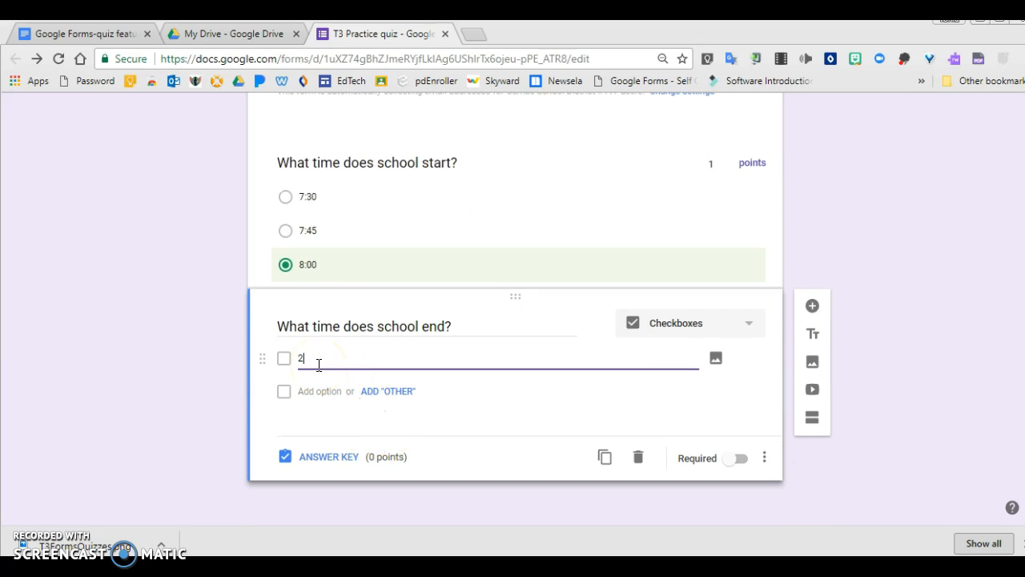
left_click(319, 391)
type("3:00")
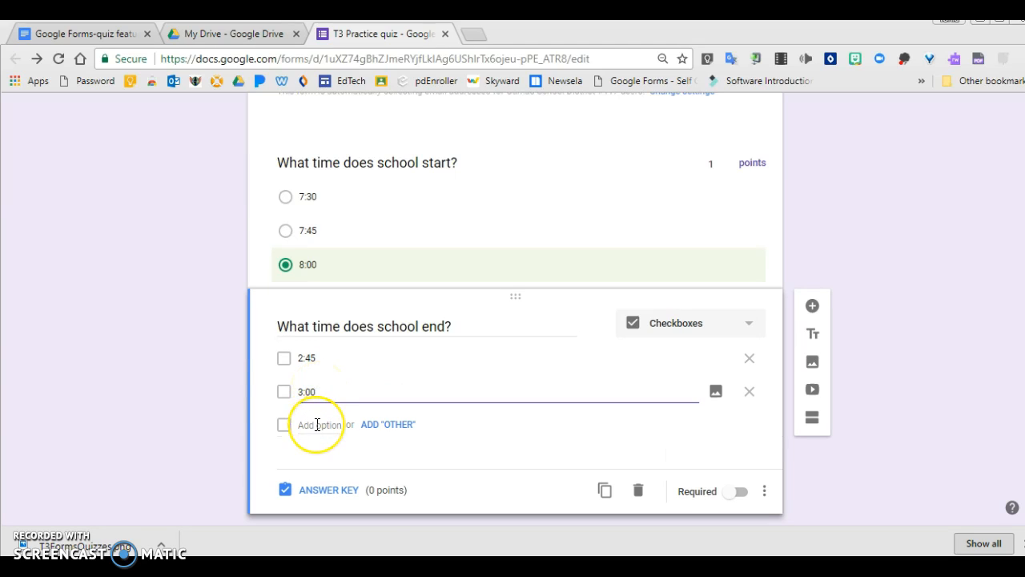
left_click(318, 425)
type("3:15")
Mark 2:45 as the correct answer in the school end question's answer key and assign it 1 point
scroll(353, 454, "down", 1)
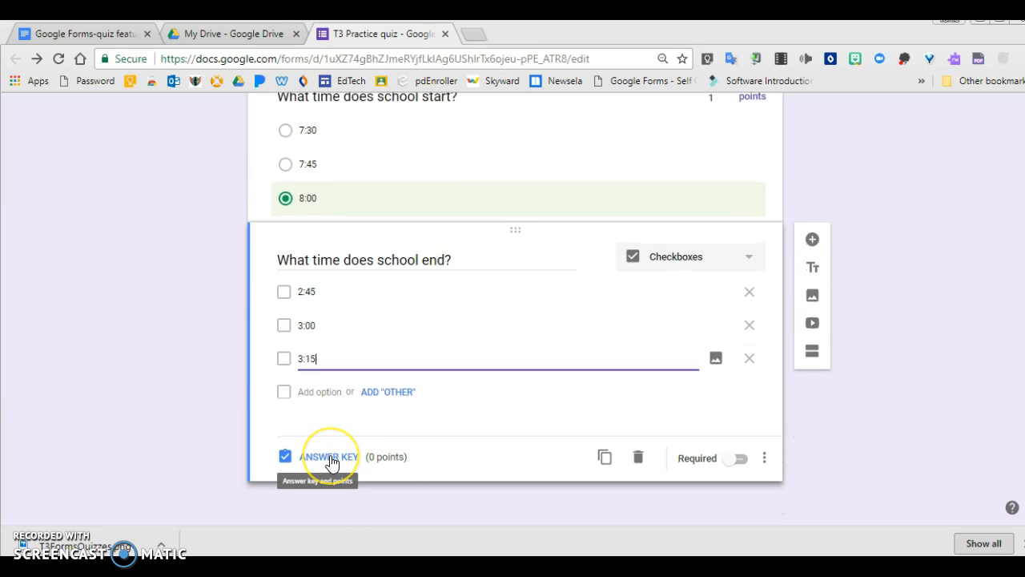
left_click(331, 459)
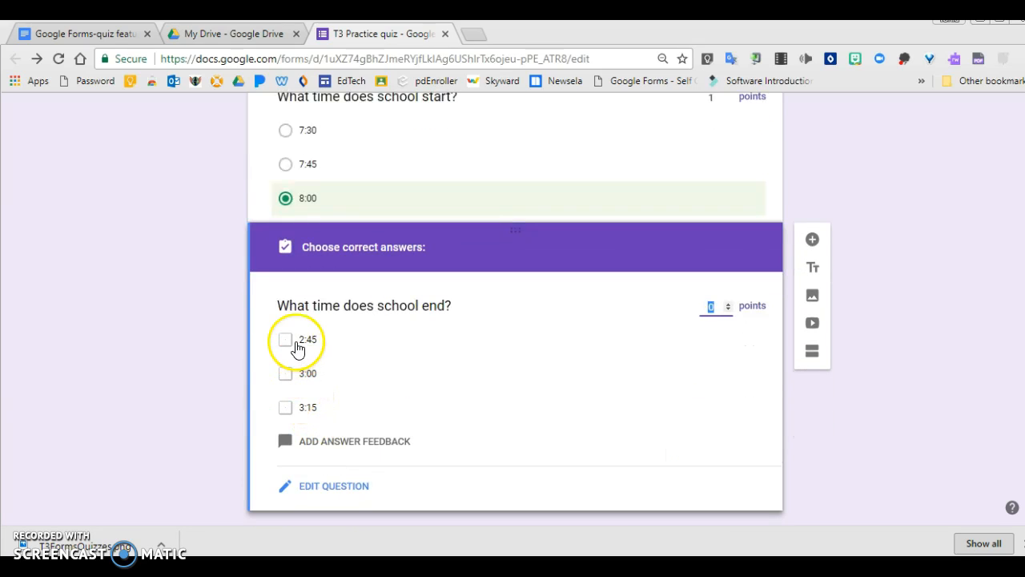
left_click(289, 344)
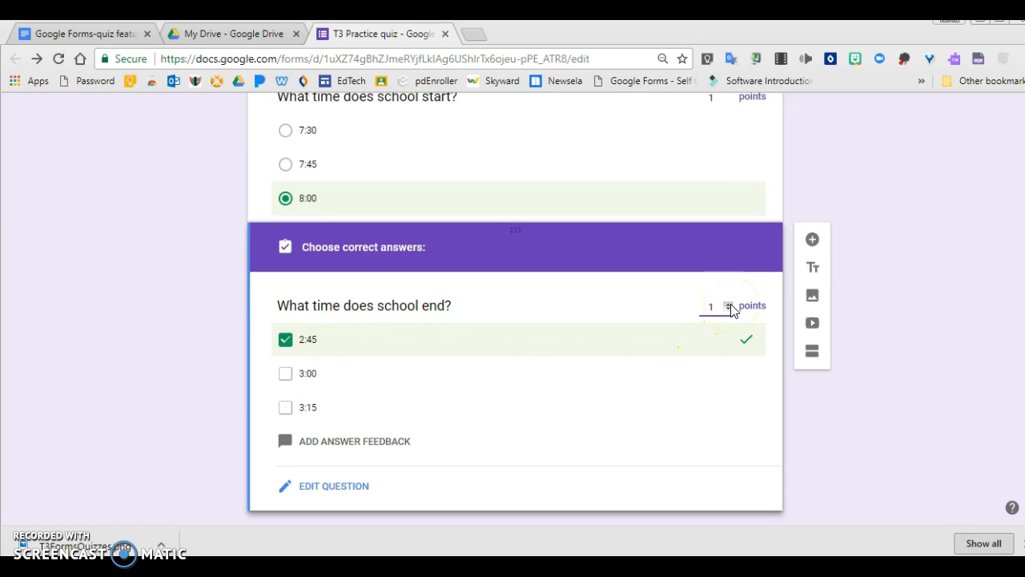
left_click(512, 411)
Examine the school end question's feedback options for incorrect and correct answers, including the link fields, and leave without saving
scroll(514, 410, "down", 1)
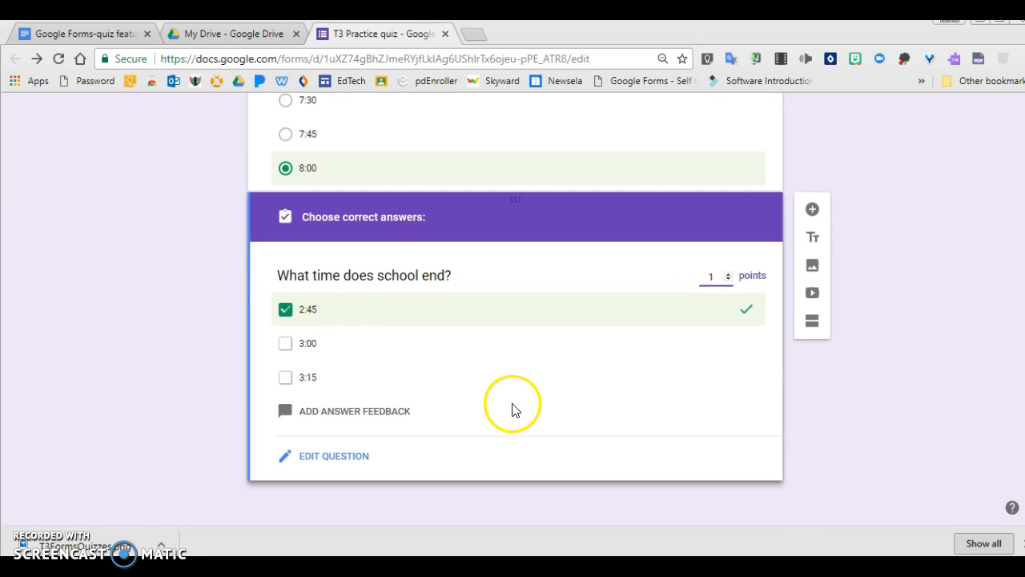
left_click(358, 413)
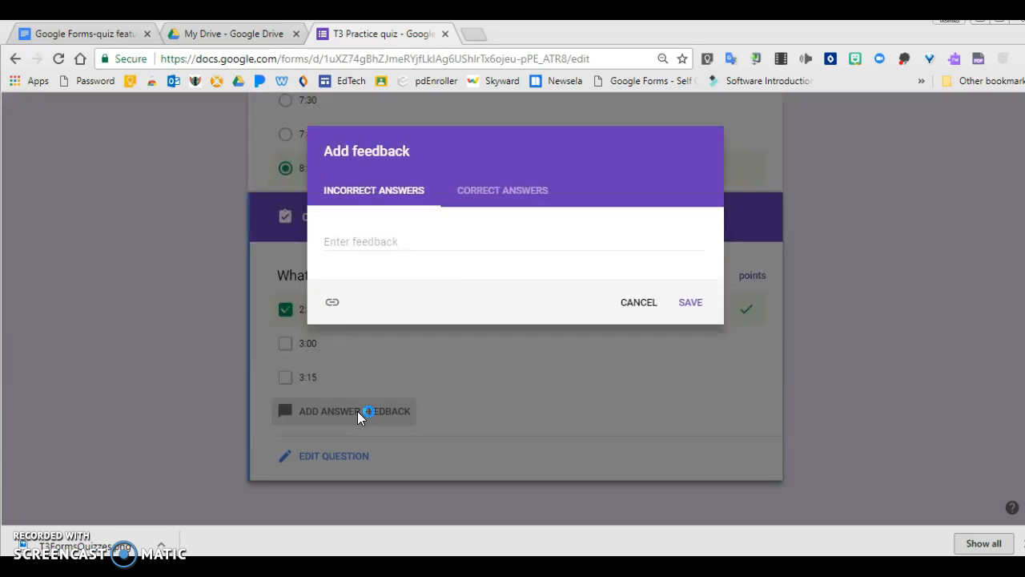
left_click(391, 241)
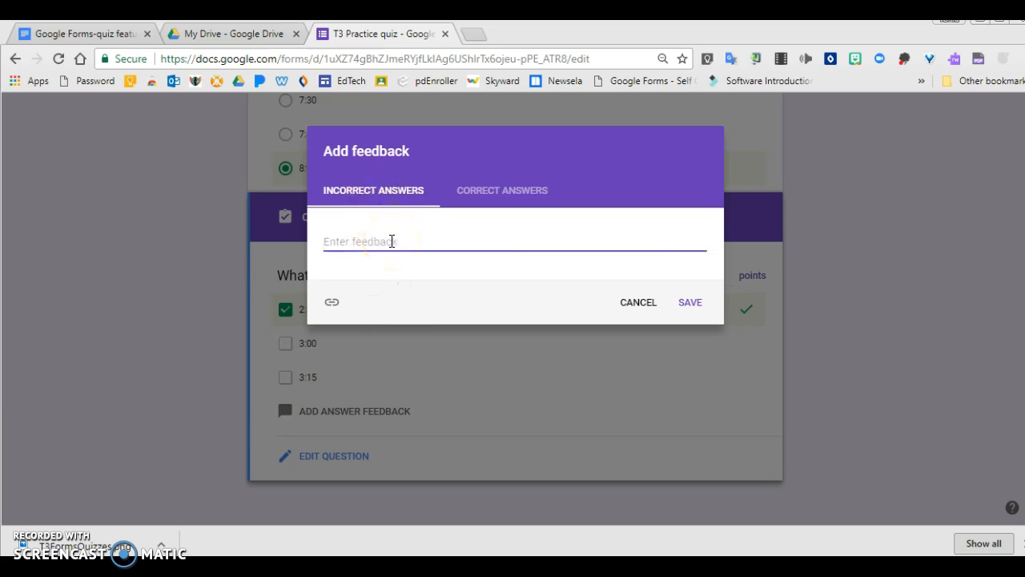
left_click(333, 302)
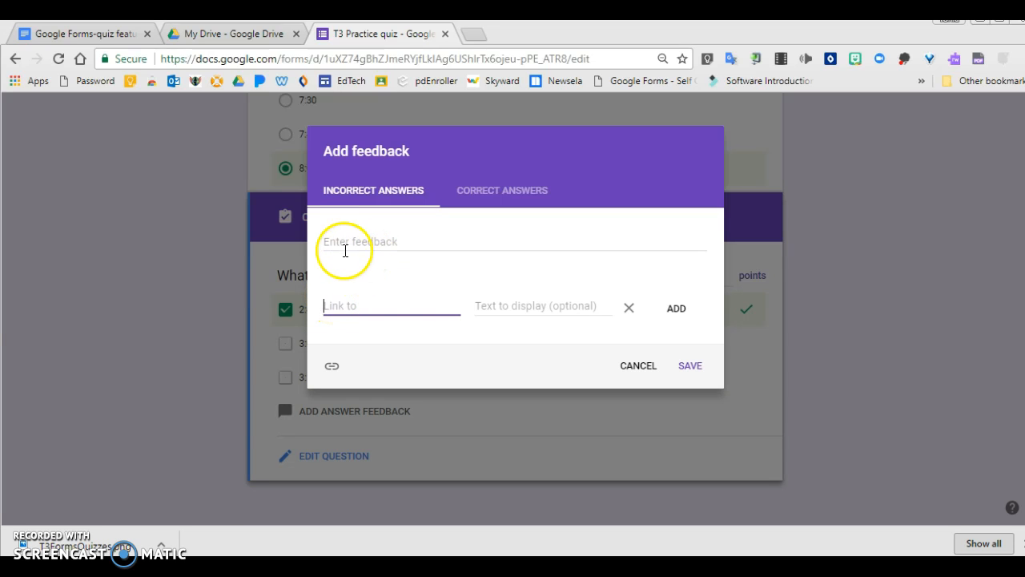
left_click(479, 198)
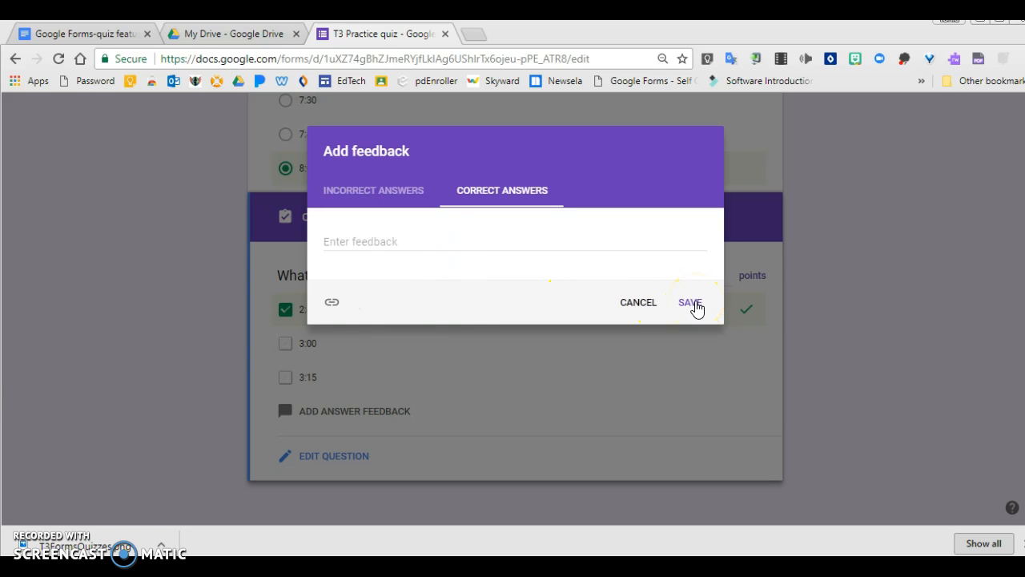
left_click(645, 304)
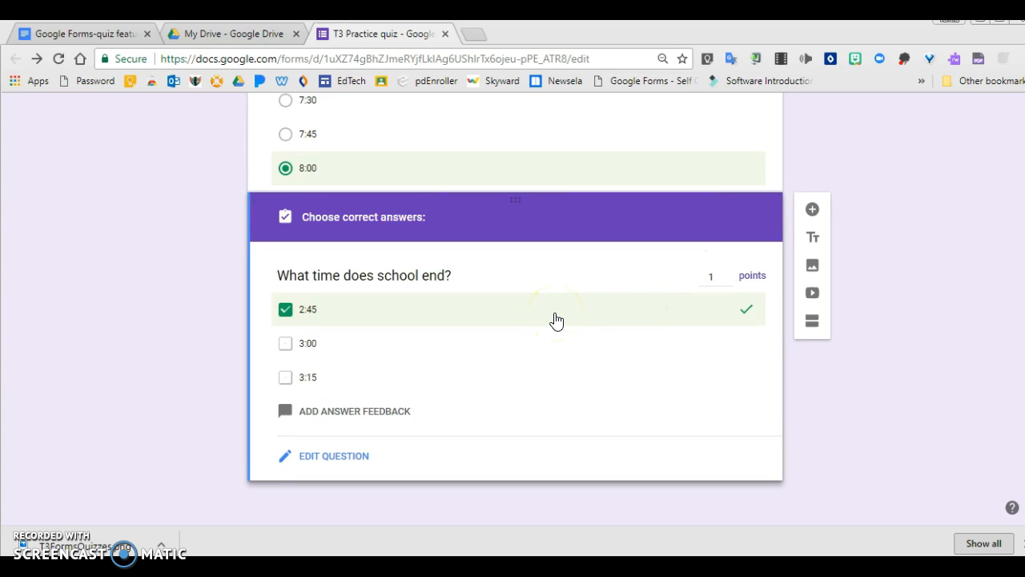
Add a third question of type Short answer with the text "What type of car does Mrs. A drive?"
scroll(557, 320, "up", 5)
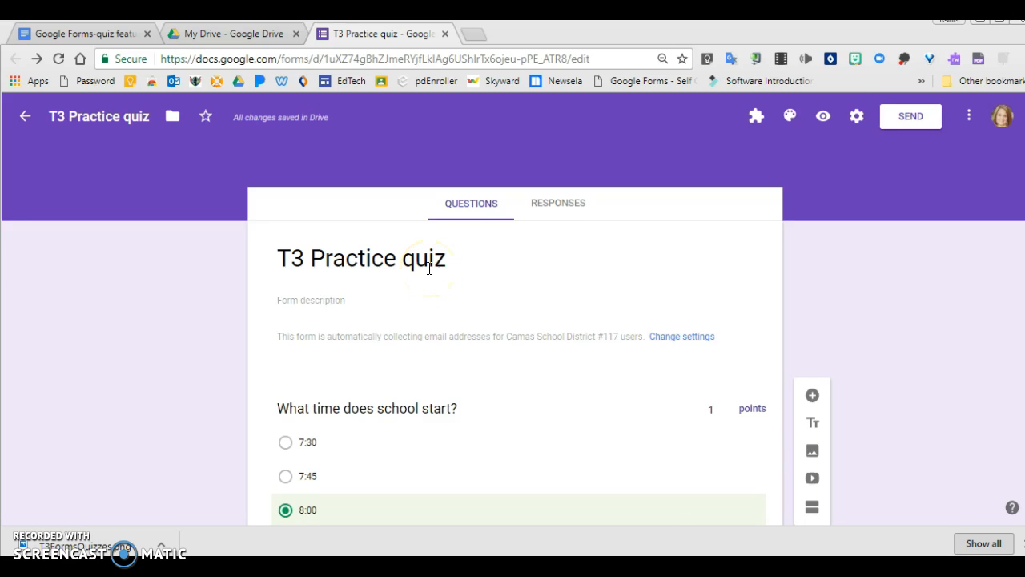
scroll(429, 272, "down", 1)
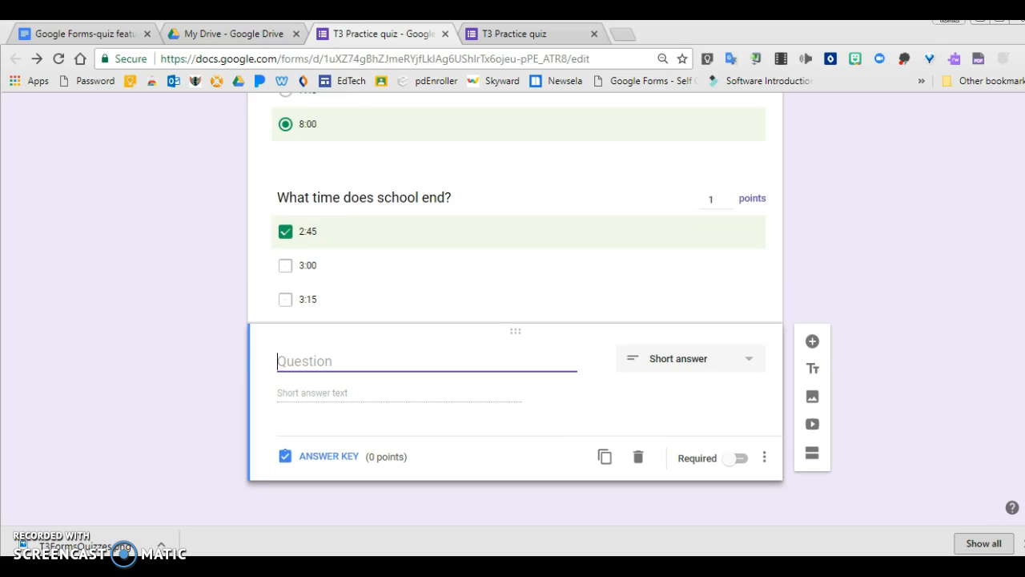
type("Wha")
key("BackSpace")
type("t type of car does Mrs. A drive?")
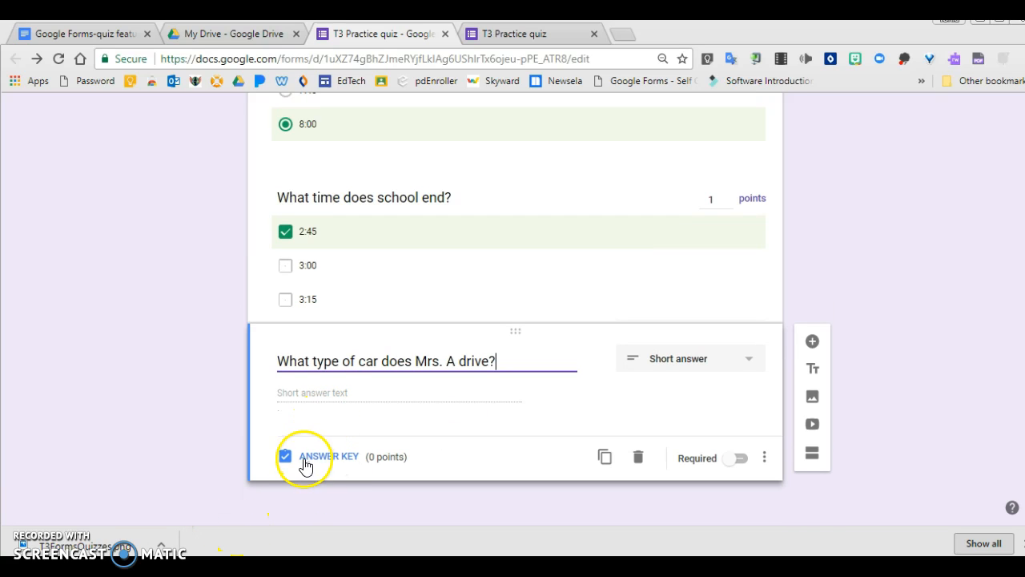
List van, Dodge Caravan, Van, Dodge and dodge as correct answers in the car question's answer key
left_click(321, 462)
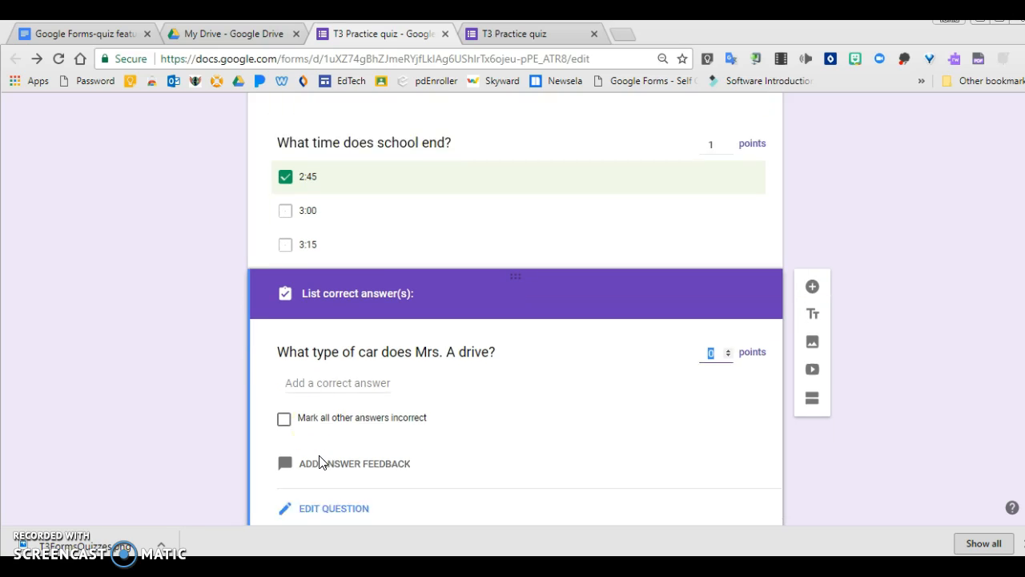
left_click(324, 330)
type("van")
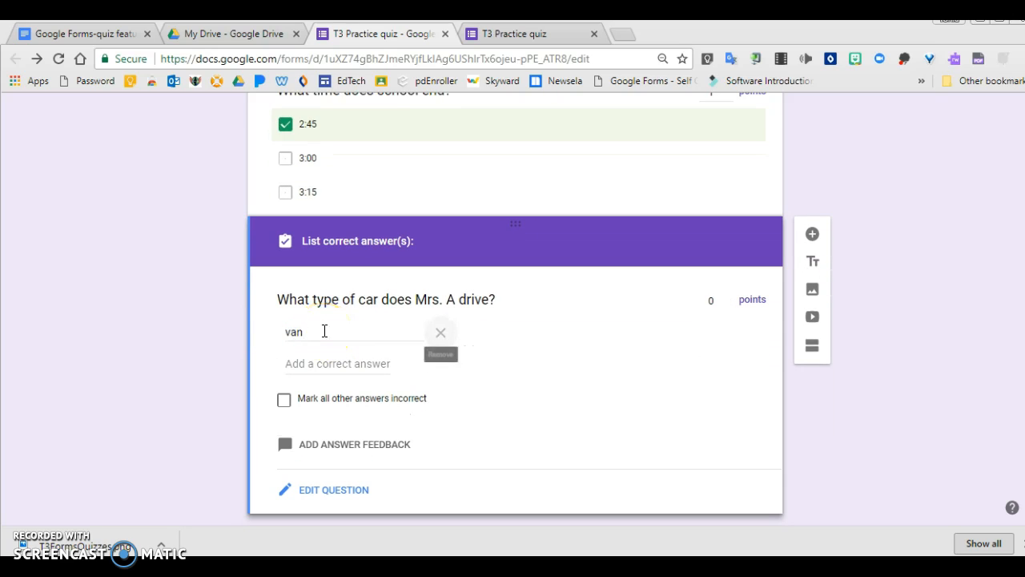
left_click(315, 363)
type("Dodge Caravan")
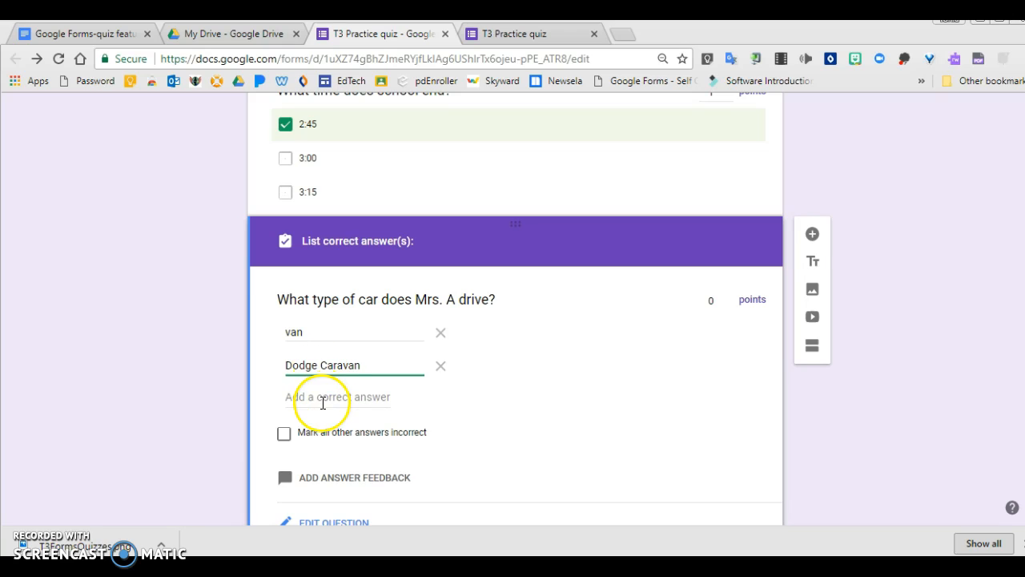
left_click(323, 398)
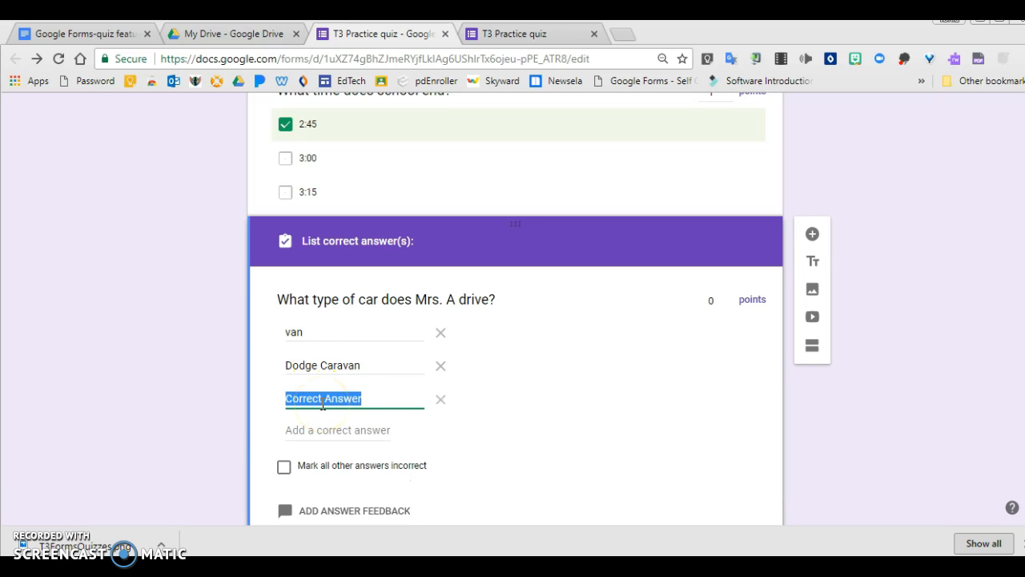
type("Van")
left_click(328, 430)
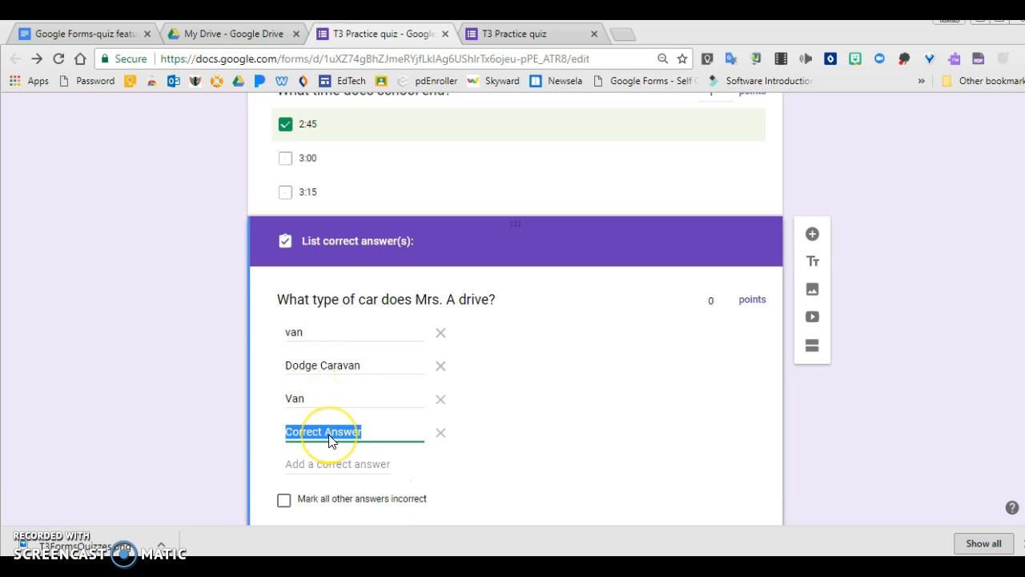
type("Dodge")
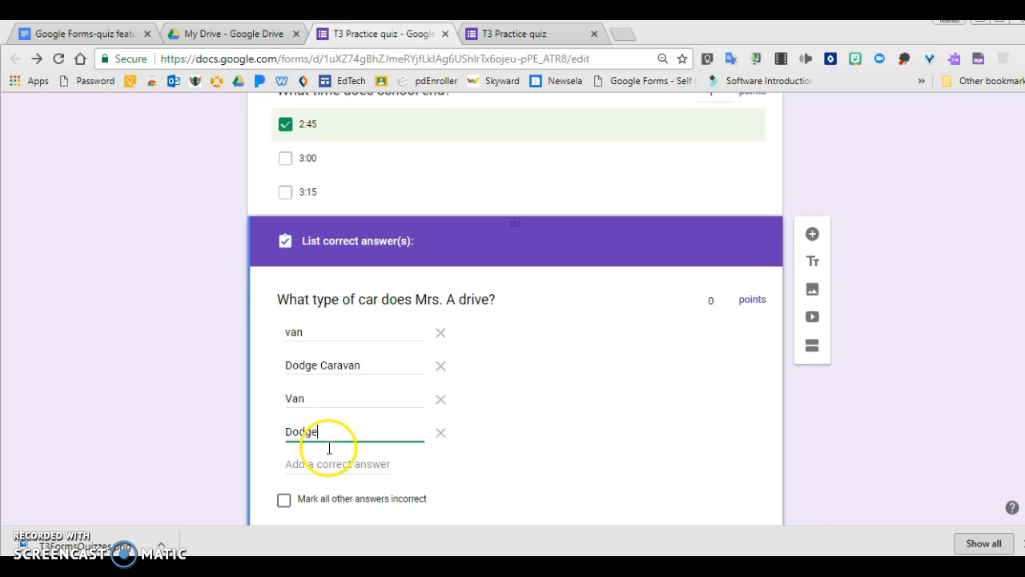
left_click(329, 464)
type("dodge")
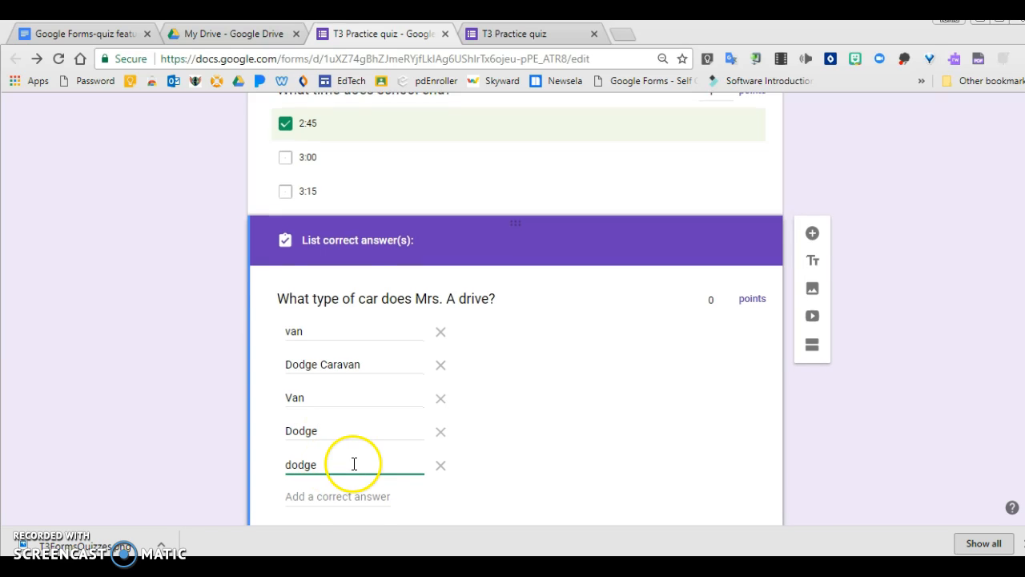
Set the car question to mark all other answers incorrect and assign it 1 point
scroll(344, 457, "down", 2)
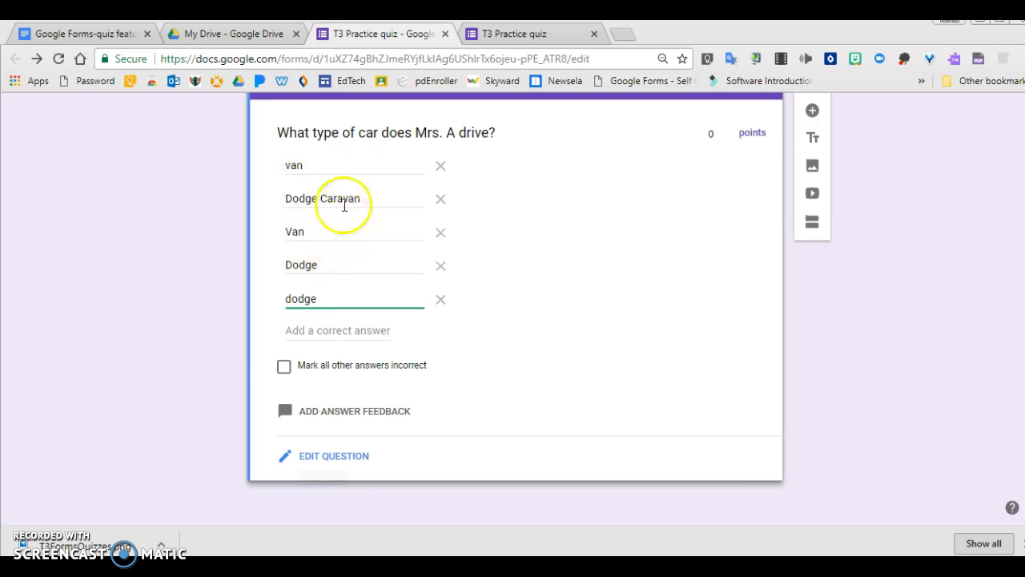
left_click(284, 367)
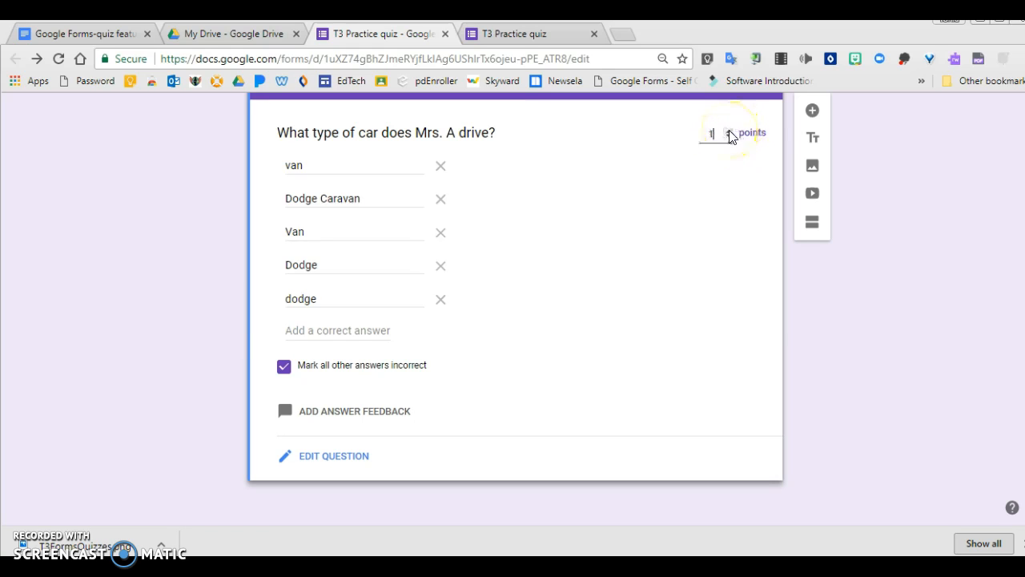
scroll(692, 209, "up", 2)
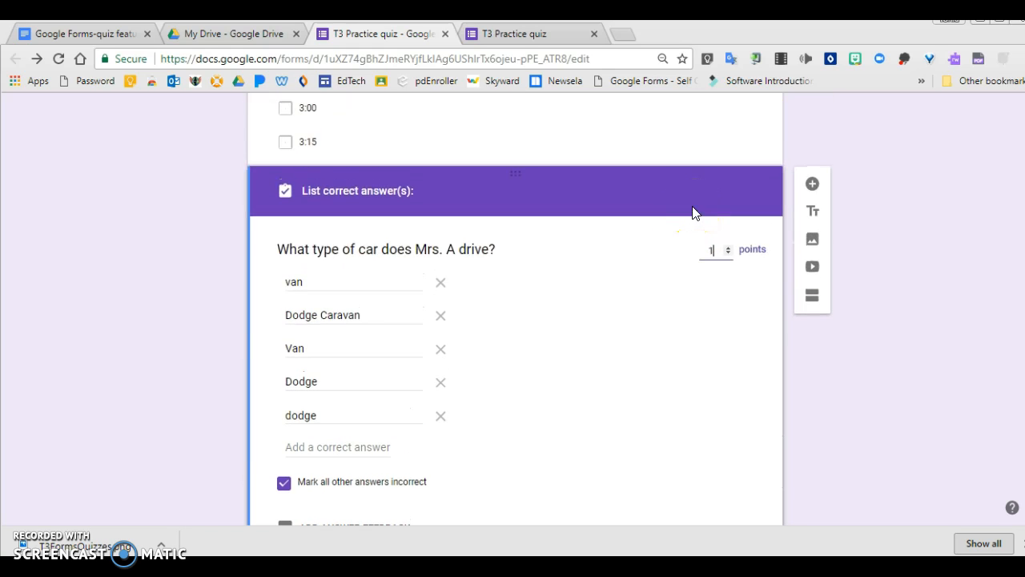
scroll(693, 212, "up", 3)
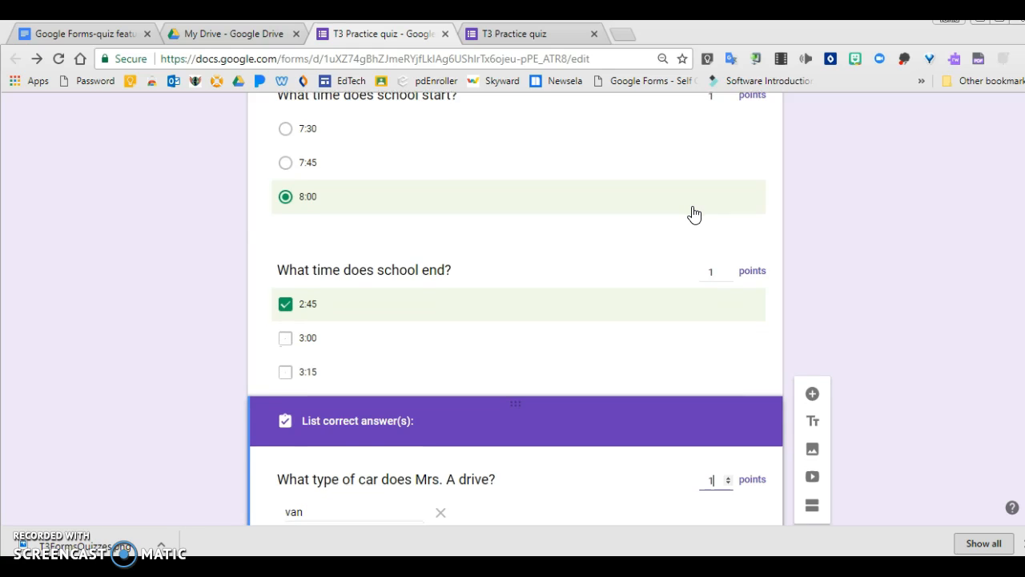
scroll(693, 212, "down", 3)
scroll(694, 212, "down", 1)
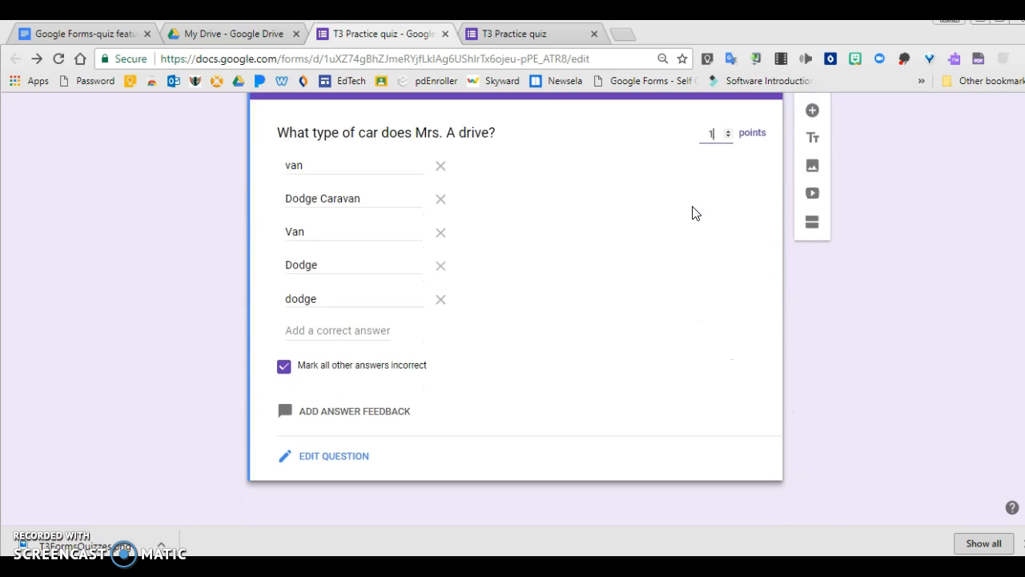
left_click(149, 508)
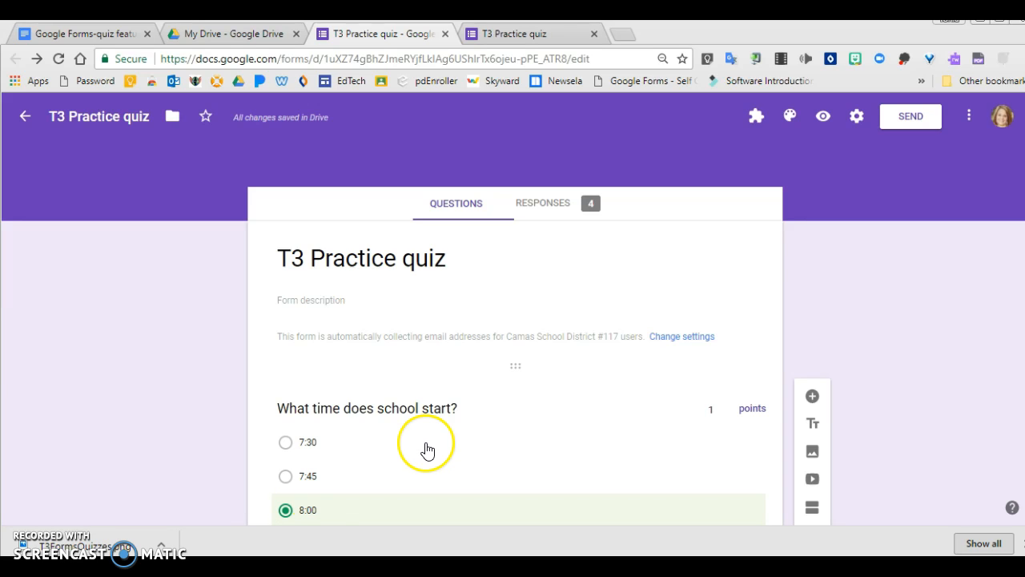
Generate a shortened link for sending the quiz and close the send form dialog
left_click(908, 119)
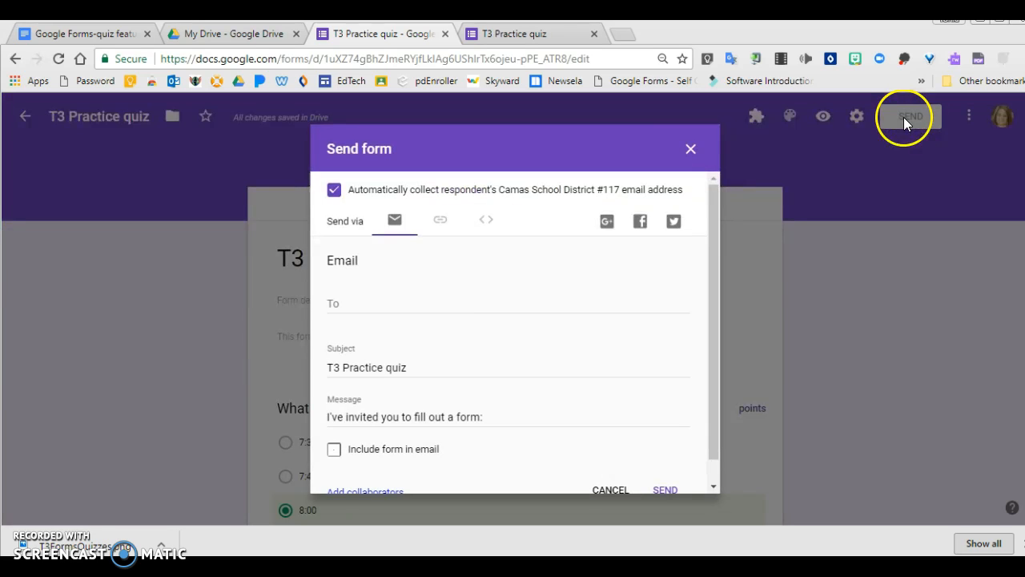
left_click(440, 224)
left_click(333, 313)
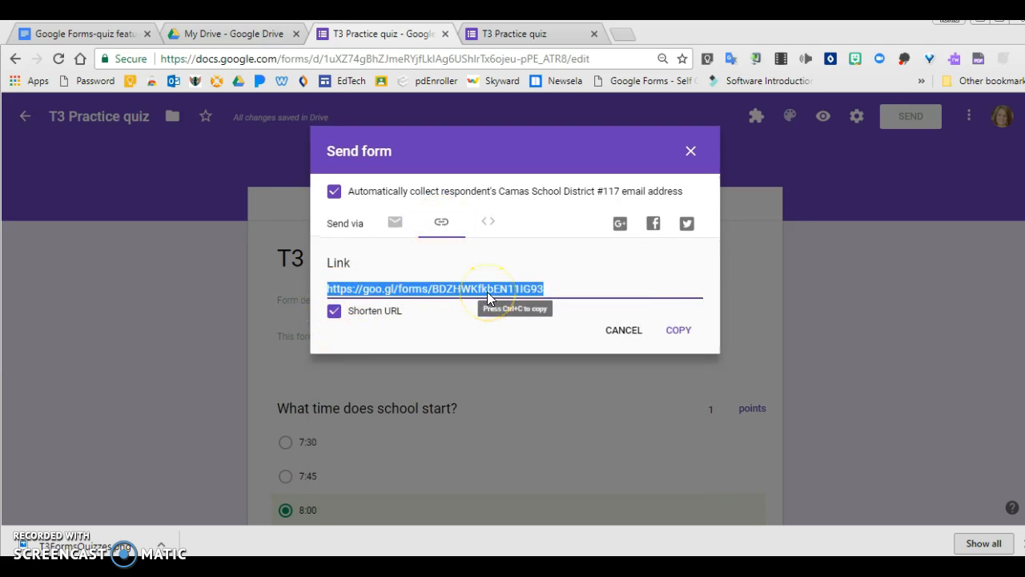
left_click(691, 151)
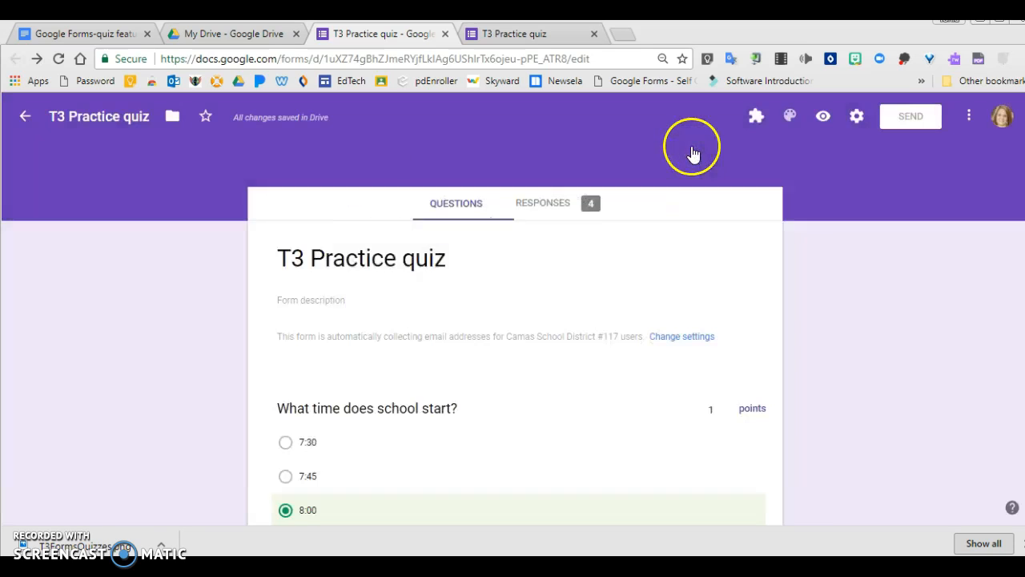
Review the quiz responses, first as a summary and then individually through to the fourth response
left_click(566, 205)
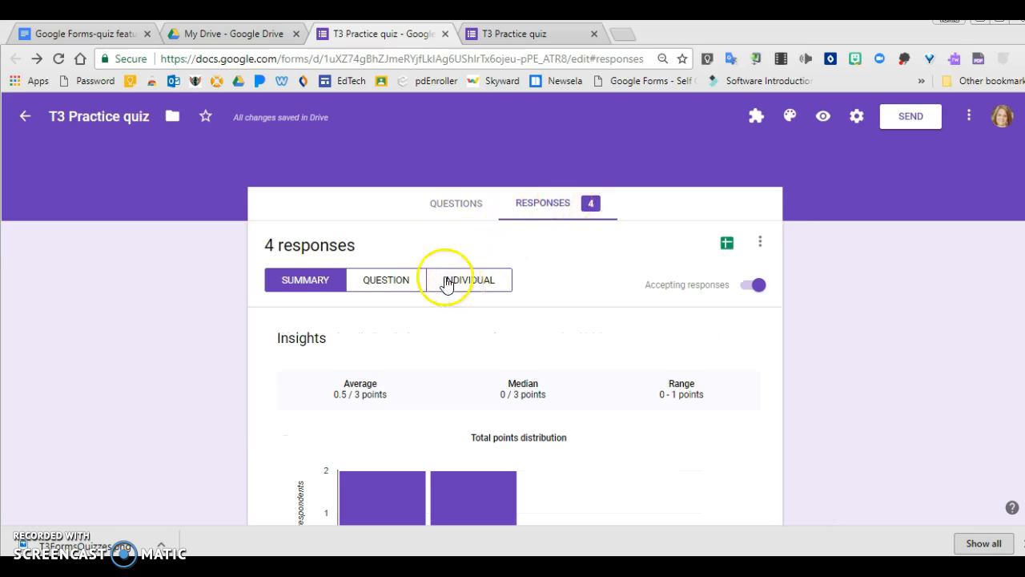
scroll(436, 325, "down", 1)
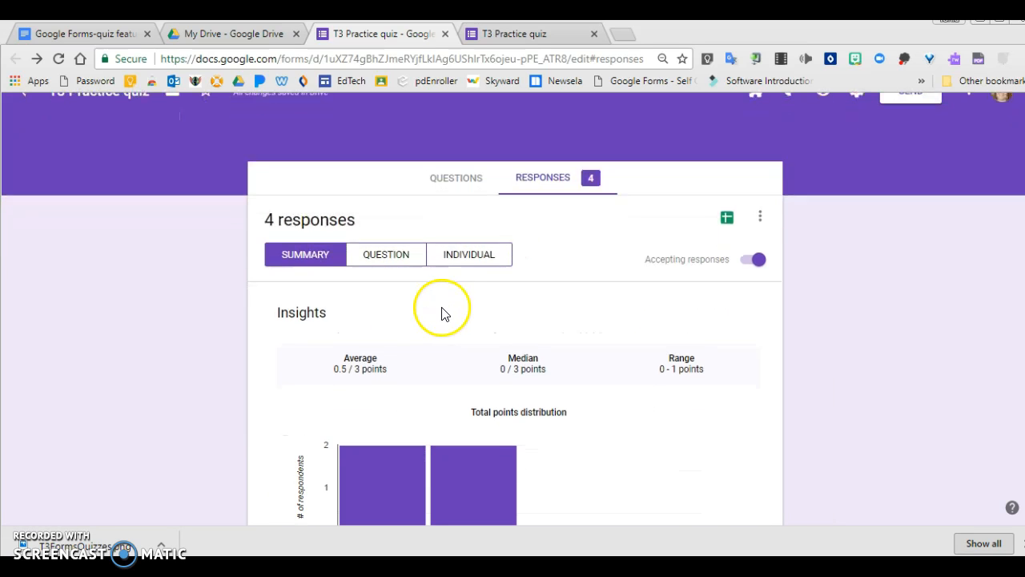
left_click(471, 255)
scroll(454, 330, "down", 2)
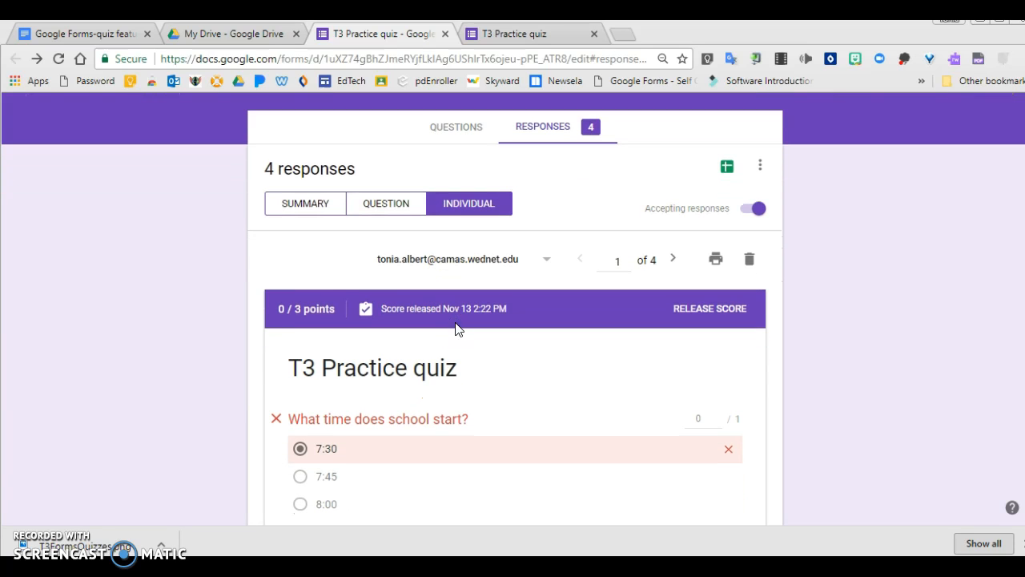
left_click(674, 262)
left_click(673, 263)
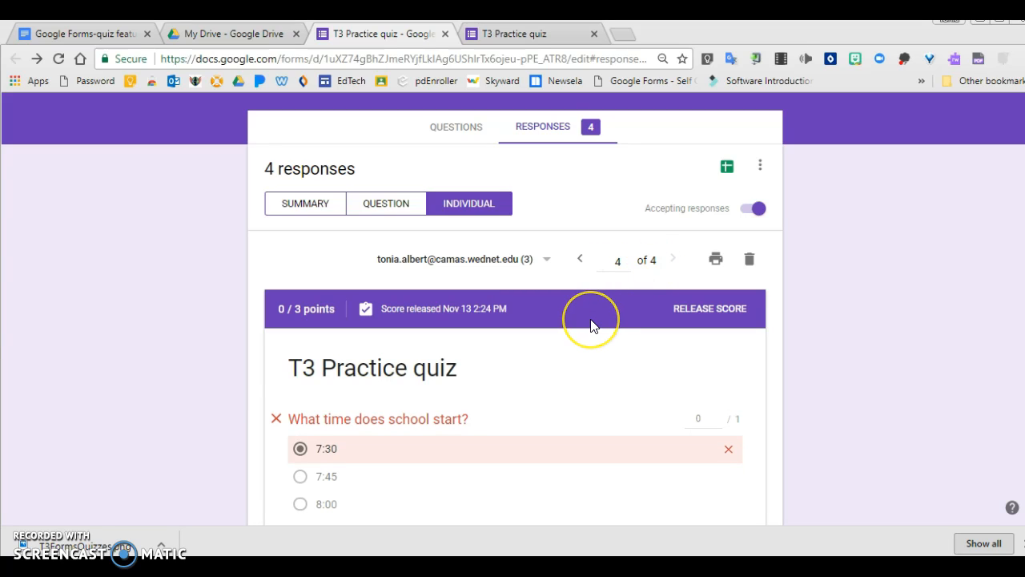
Examine the answers and score in the fourth individual response, and go back to the third response
scroll(591, 326, "down", 1)
scroll(591, 326, "down", 5)
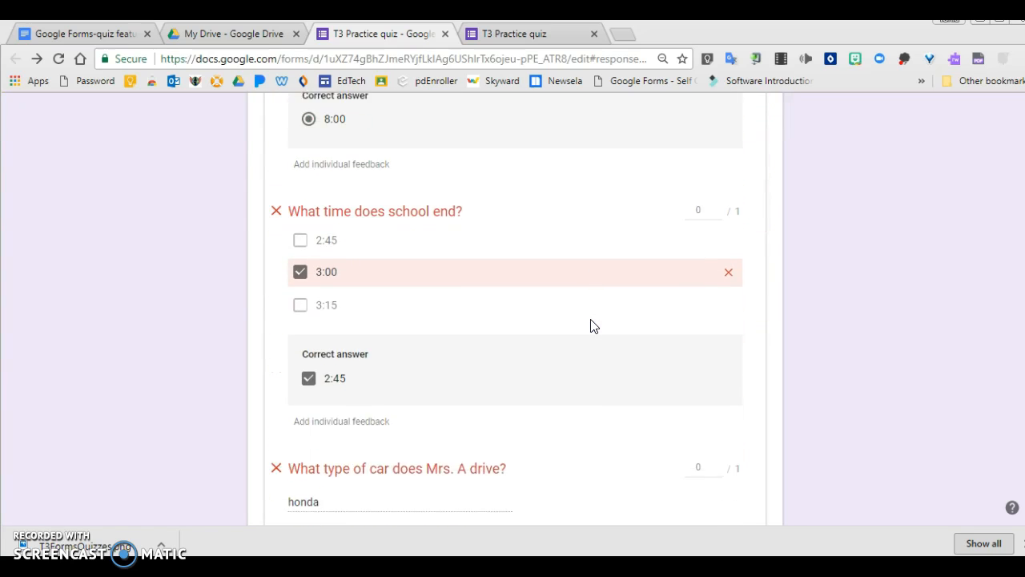
scroll(591, 326, "up", 4)
scroll(591, 326, "up", 2)
left_click(548, 312)
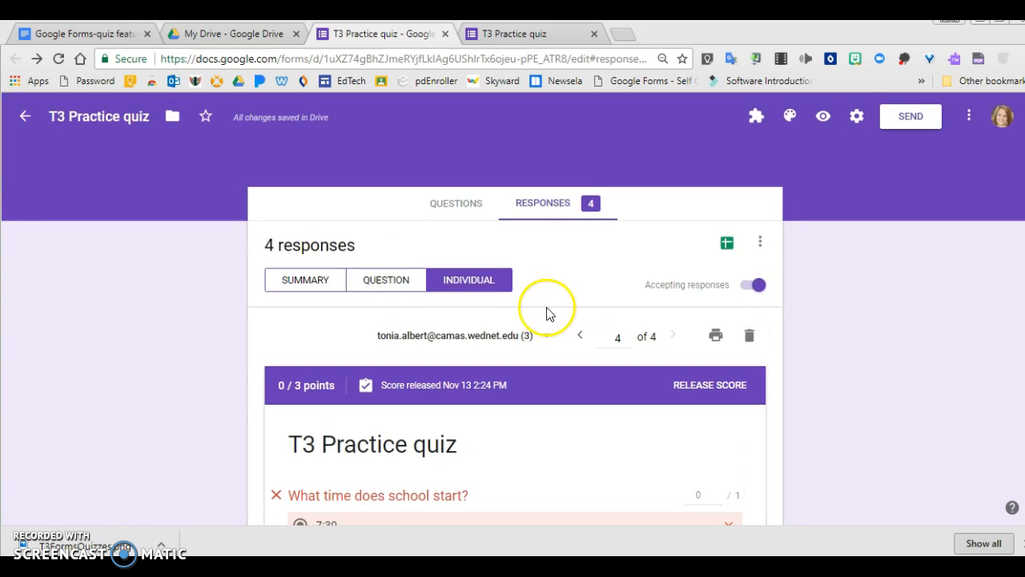
left_click(582, 337)
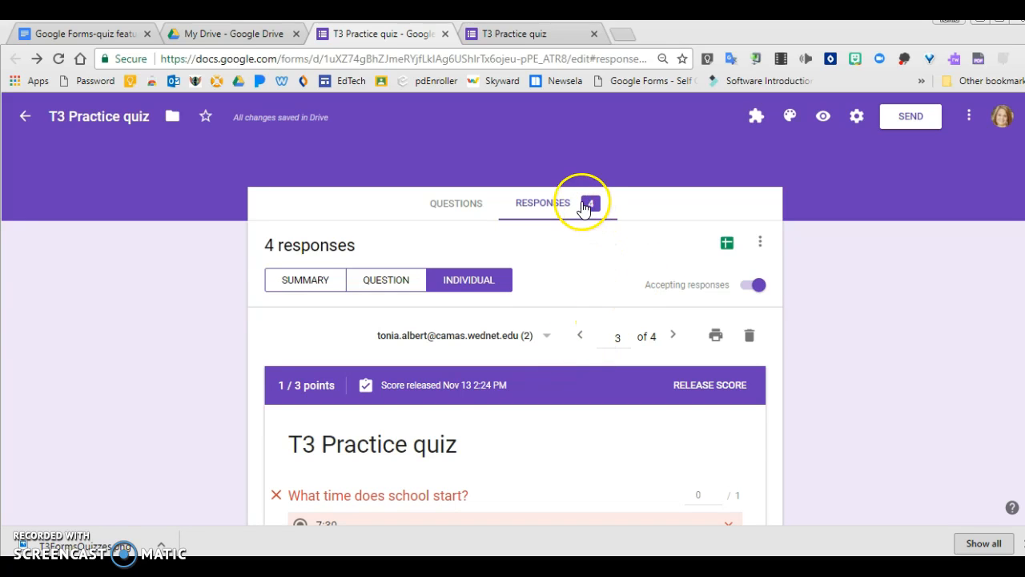
Create a new spreadsheet named T3 Practice quiz (Responses) as the response destination and return to the quiz form
left_click(726, 245)
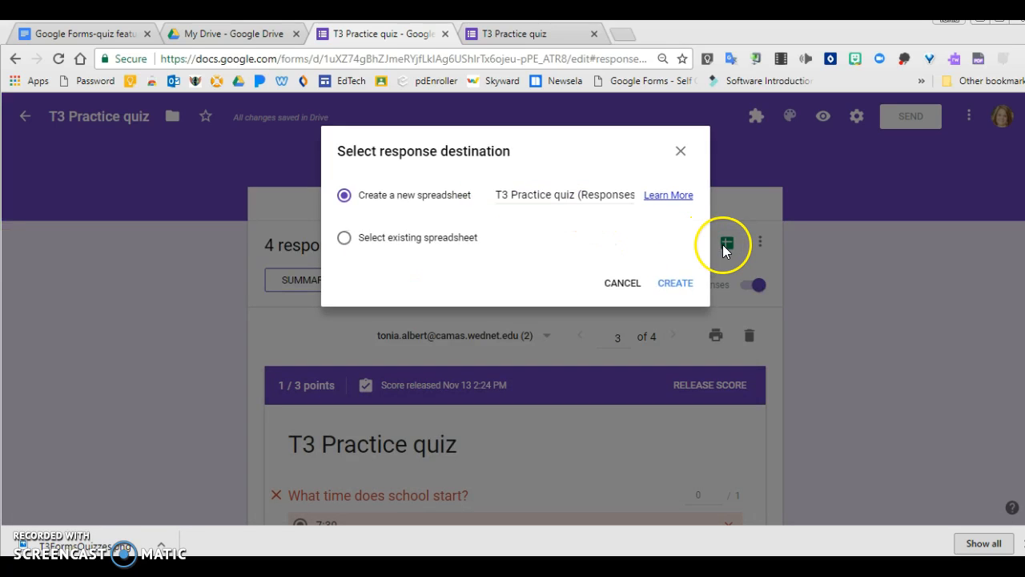
left_click(675, 283)
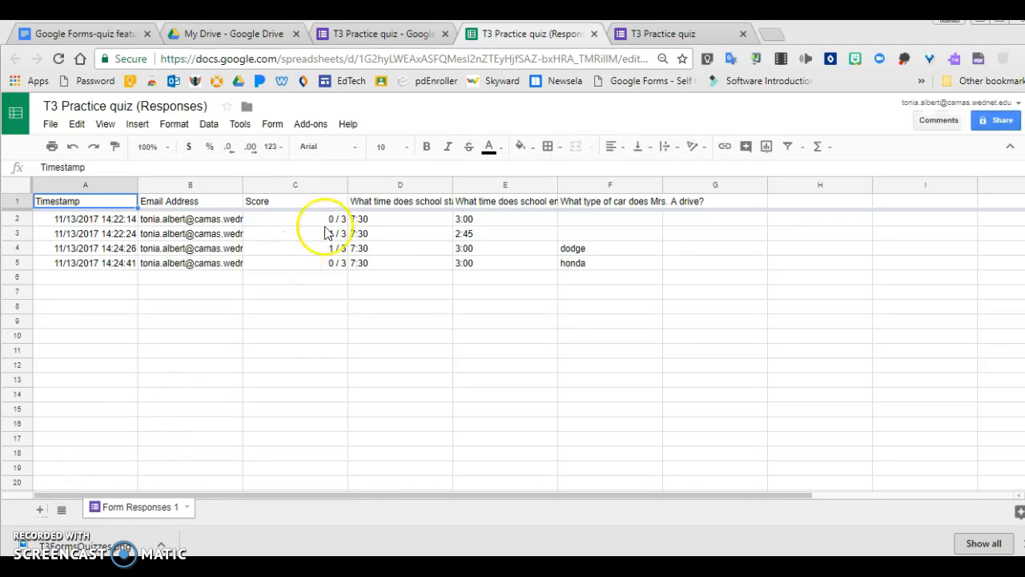
left_click(370, 37)
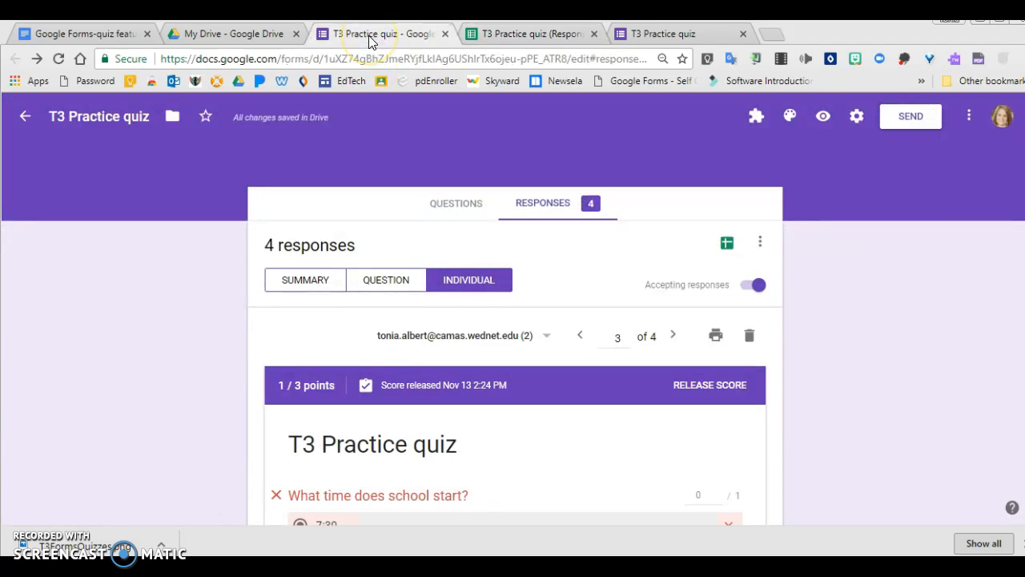
Review the quiz settings for grade release and what respondents can see, and close the settings without saving
left_click(858, 117)
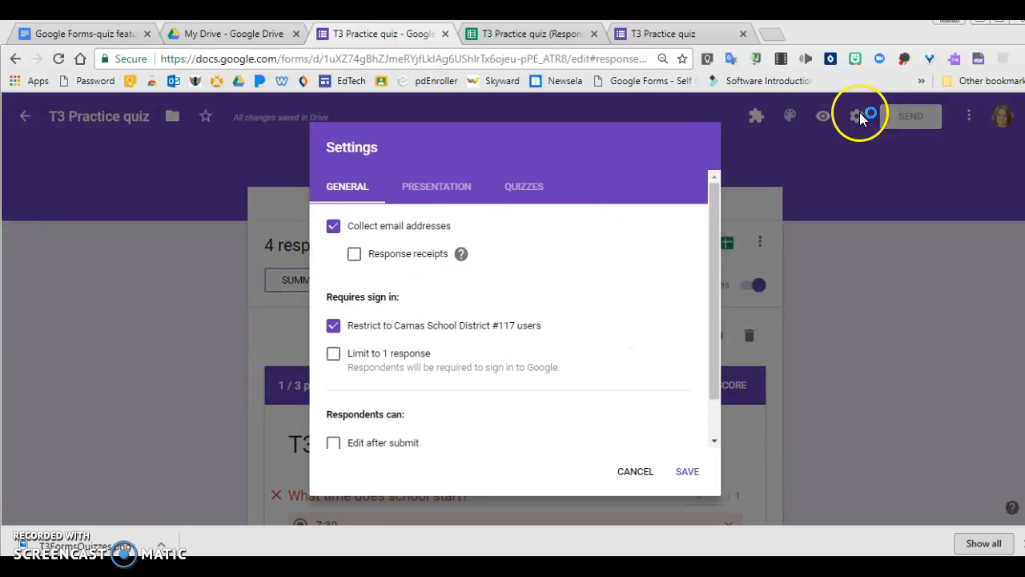
left_click(529, 187)
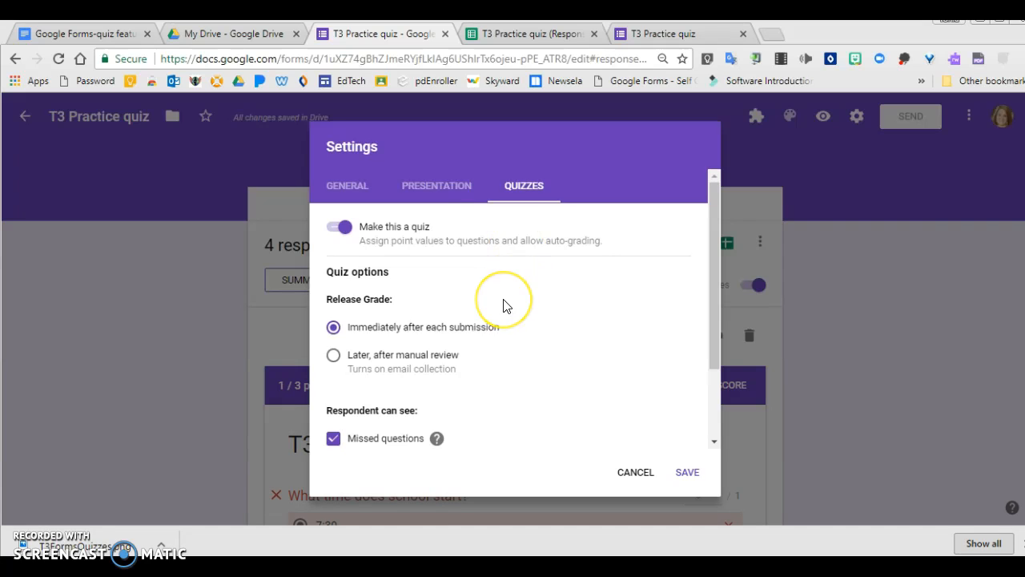
scroll(503, 306, "down", 1)
scroll(503, 306, "down", 1)
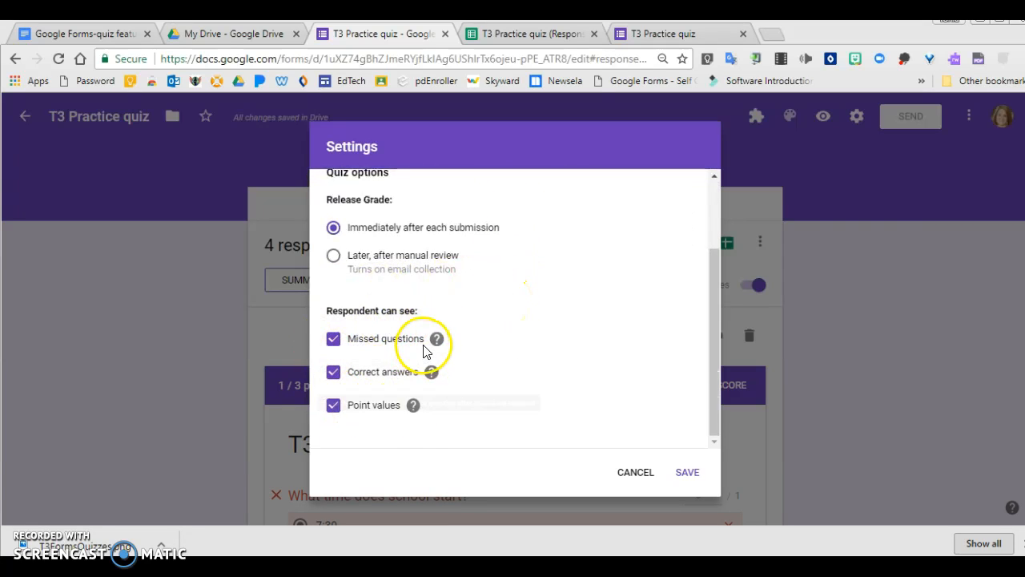
mouse_move(414, 408)
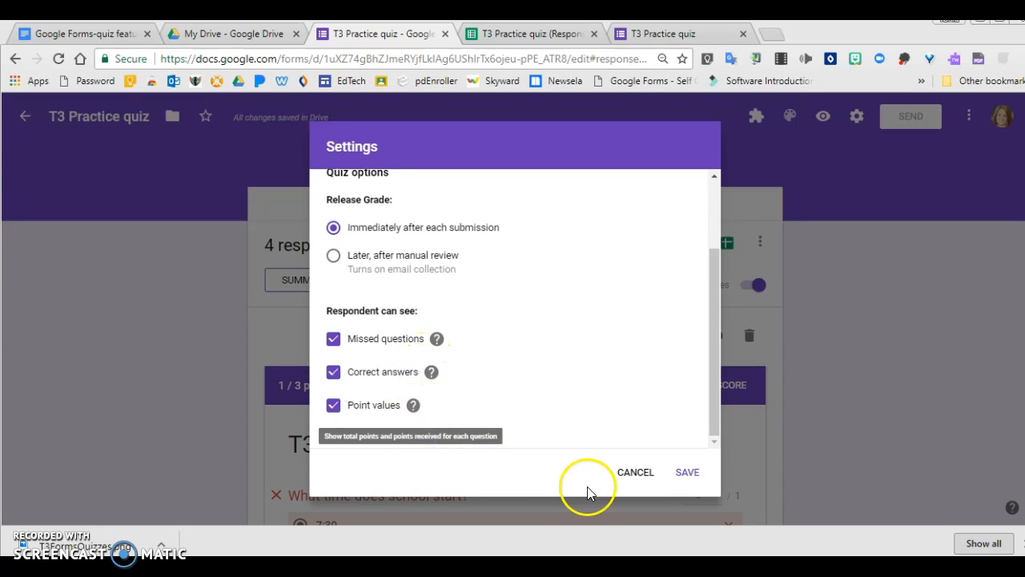
left_click(632, 476)
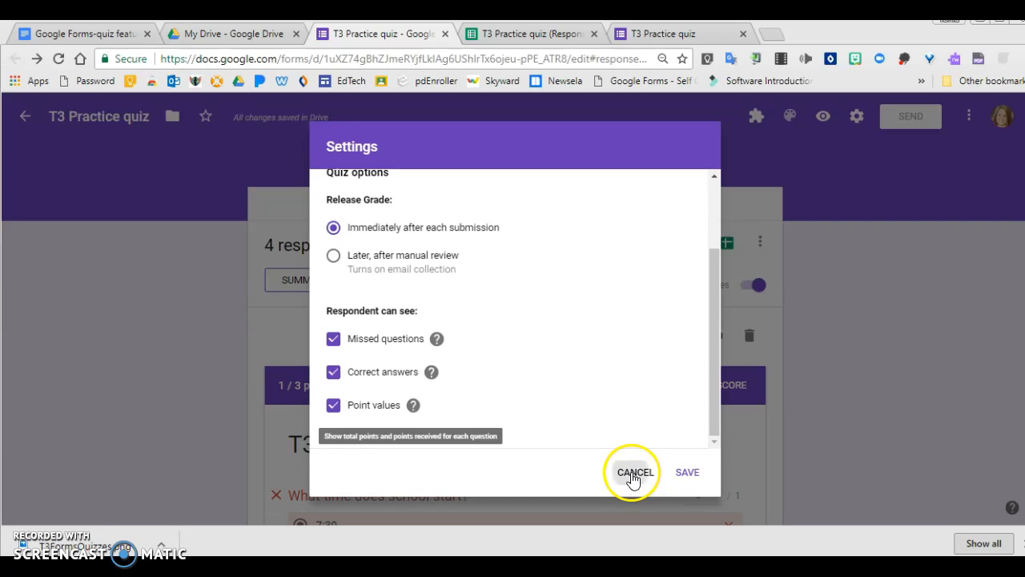